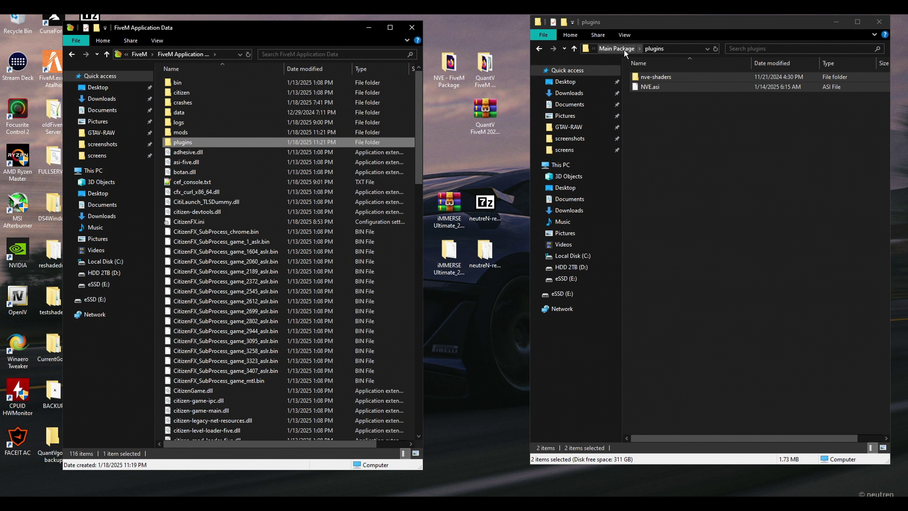
- Copy p_NVE_Northern_Lights.rpf from Optional Add-Ons > 14. Northern Lights in Blaine County into FiveM's mods folder
{"action": "left_click", "coordinate": [624, 49]}
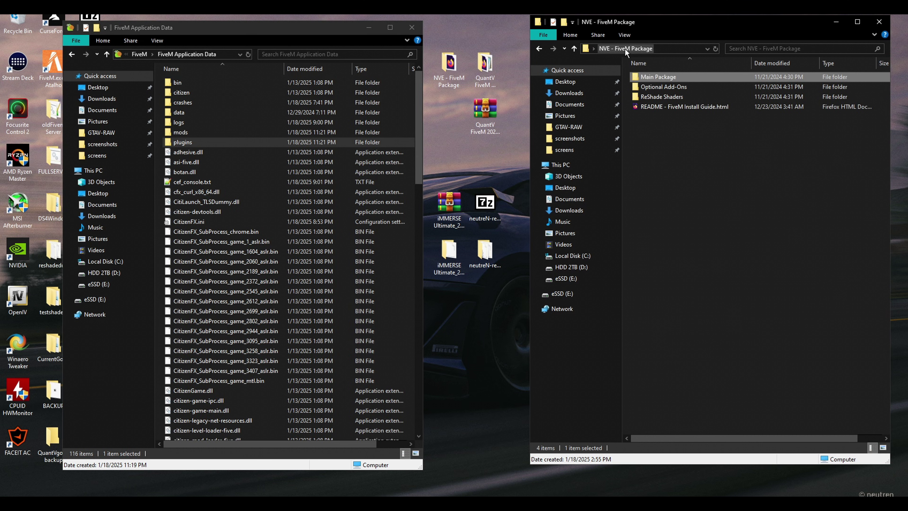
{"action": "double_click", "coordinate": [670, 89]}
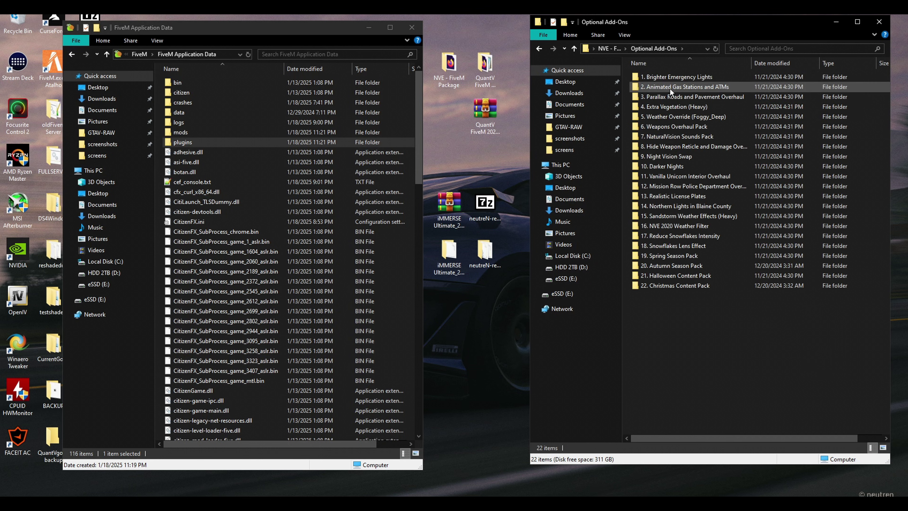
{"action": "double_click", "coordinate": [696, 207]}
{"action": "left_click", "coordinate": [683, 81]}
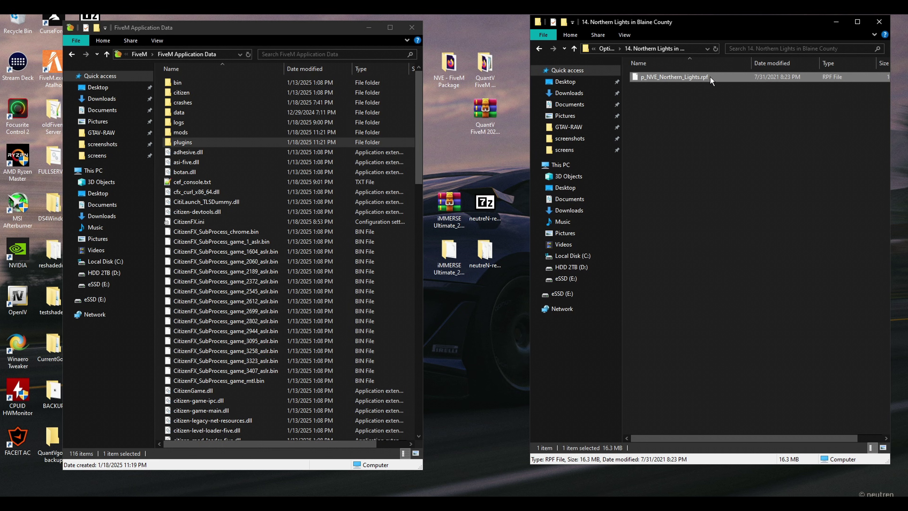
{"action": "double_click", "coordinate": [191, 132]}
{"action": "key", "text": "ctrl+v"}
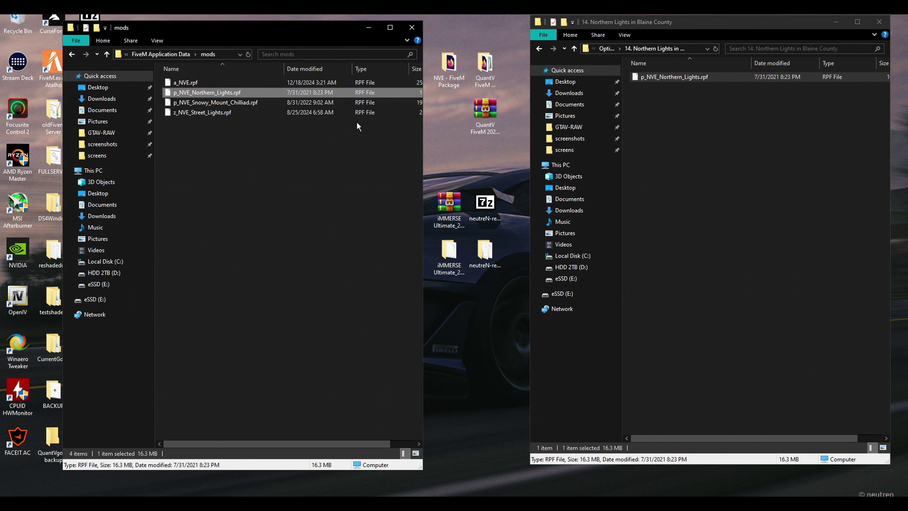
{"action": "left_click", "coordinate": [606, 48]}
{"action": "left_click", "coordinate": [607, 47]}
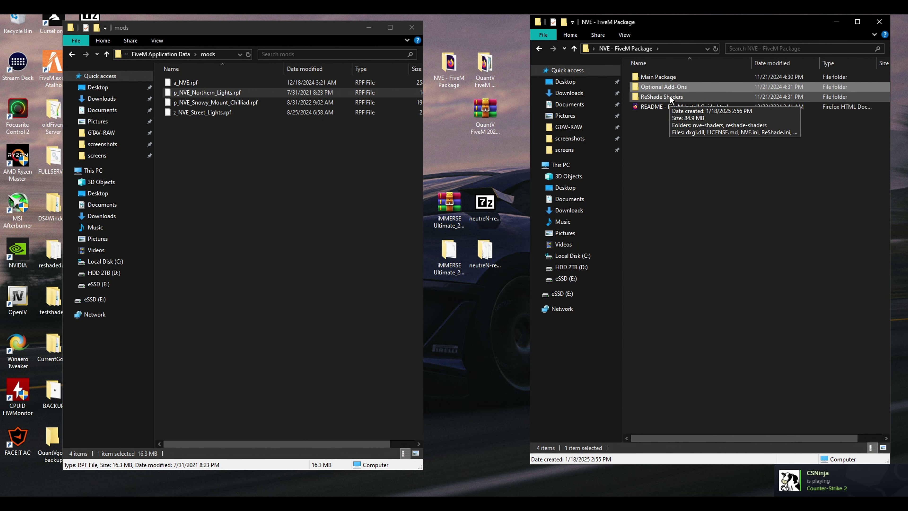
- Paste all eight ReShade Shaders items into FiveM's plugins folder, replacing three duplicates, then close that window
{"action": "double_click", "coordinate": [689, 98]}
{"action": "left_click_drag", "start_coordinate": [706, 185], "coordinate": [656, 76]}
{"action": "left_click", "coordinate": [168, 55]}
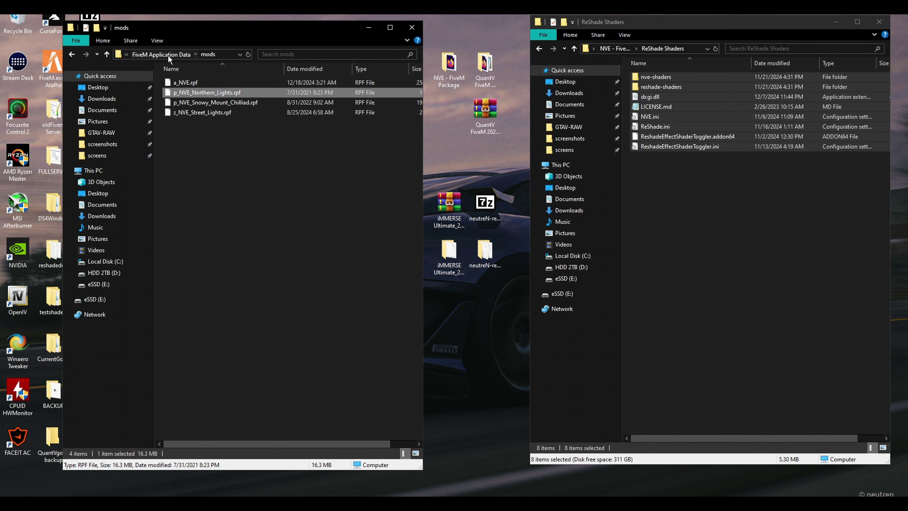
{"action": "double_click", "coordinate": [182, 142]}
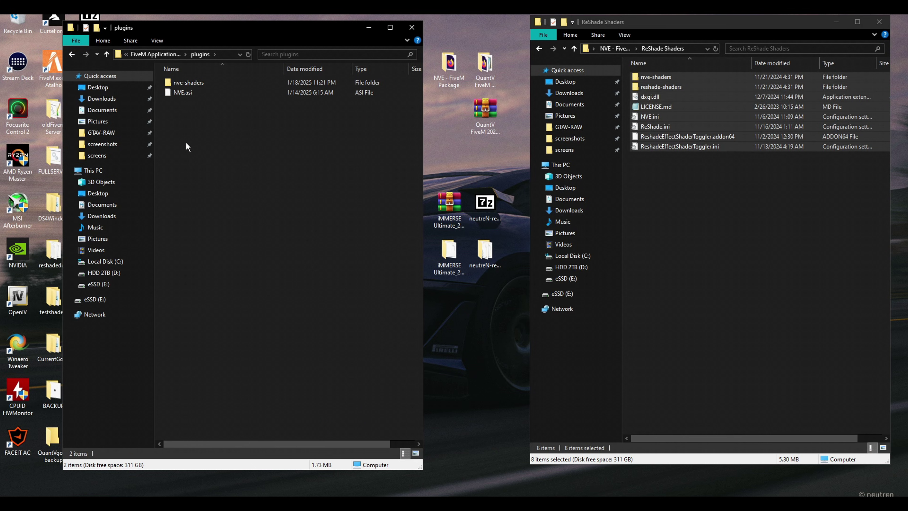
{"action": "key", "text": "ctrl+v"}
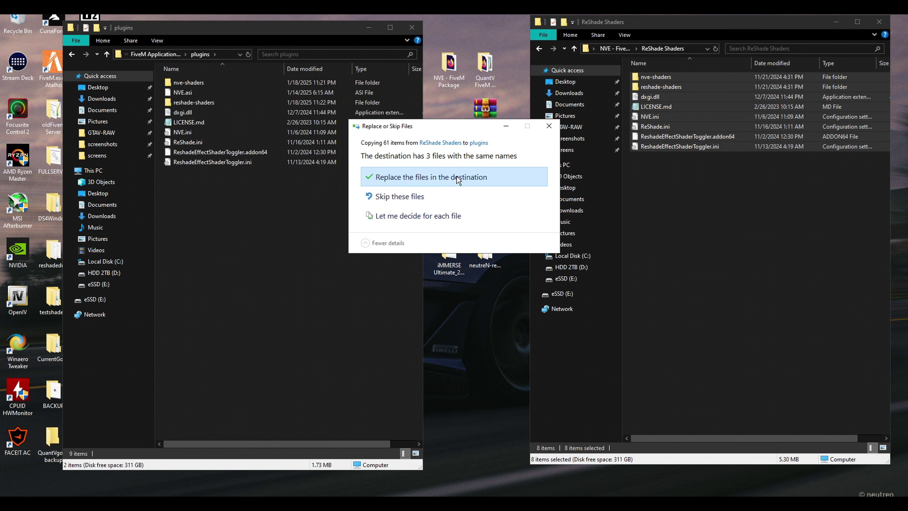
{"action": "left_click", "coordinate": [456, 177]}
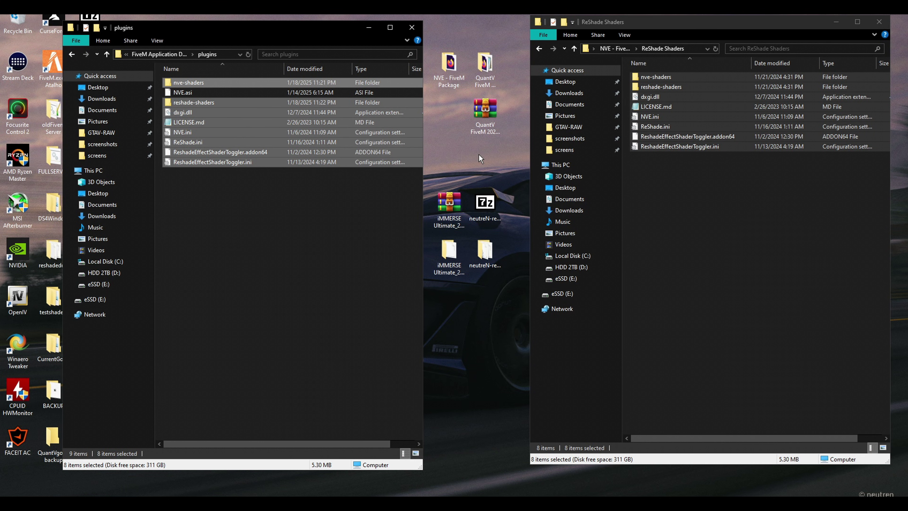
{"action": "left_click", "coordinate": [475, 156]}
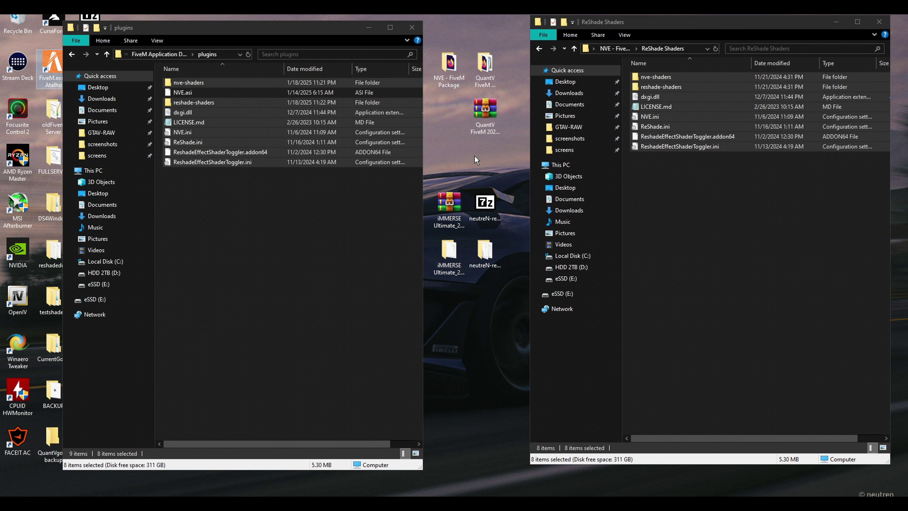
{"action": "left_click", "coordinate": [877, 23]}
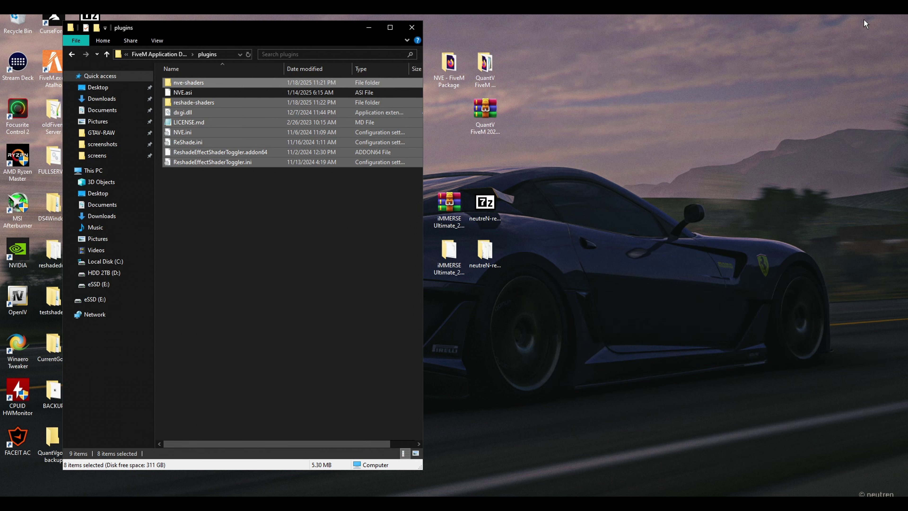
- Paste iMMERSE Ultimate_2412's Shaders, Textures and LICENSE into plugins\reshade-shaders, then close the iMMERSE window
{"action": "right_click", "coordinate": [451, 259]}
{"action": "left_click", "coordinate": [448, 256]}
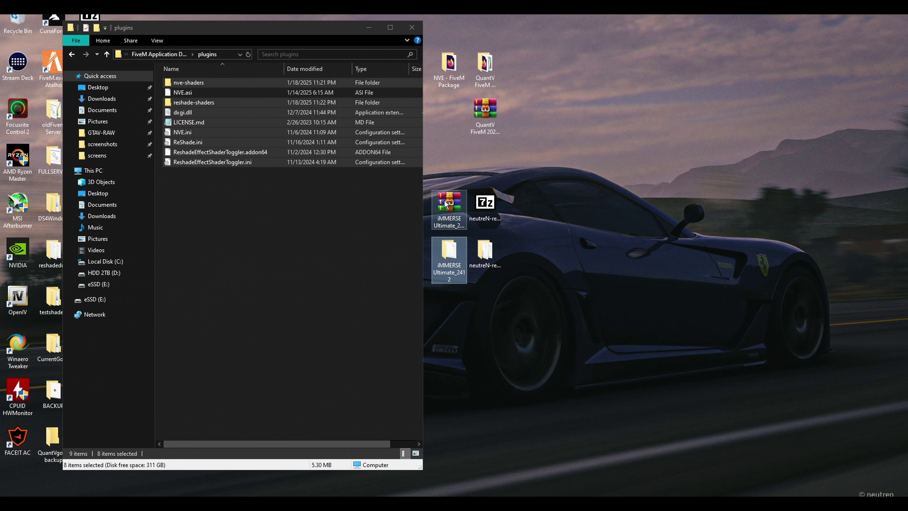
{"action": "double_click", "coordinate": [448, 256]}
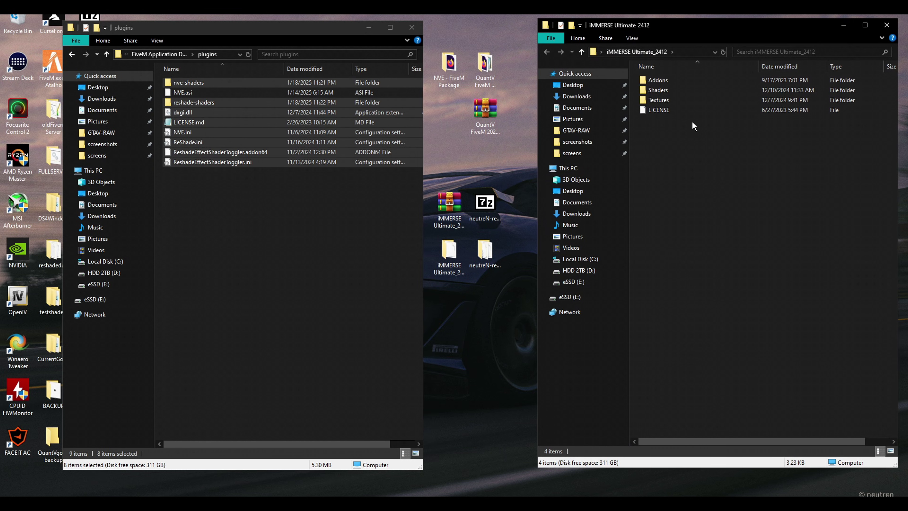
{"action": "left_click_drag", "start_coordinate": [687, 122], "coordinate": [224, 179]}
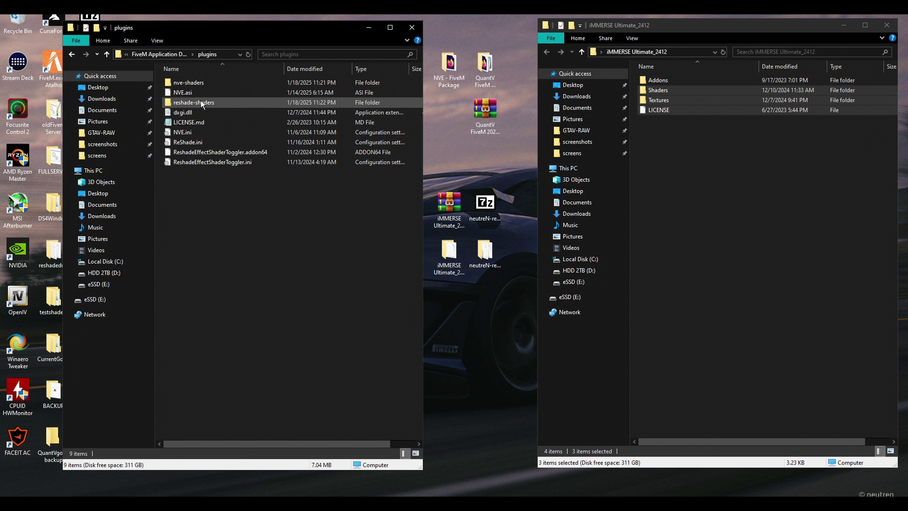
{"action": "double_click", "coordinate": [192, 101]}
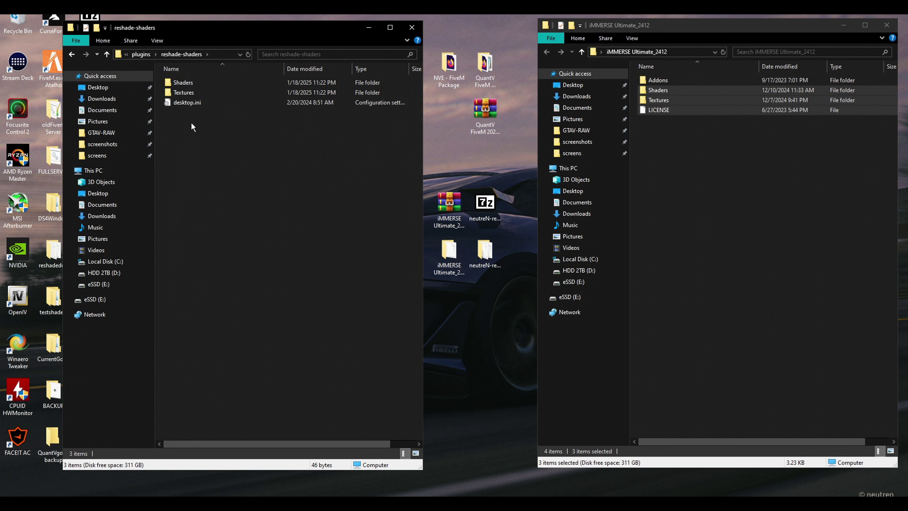
{"action": "key", "text": "ctrl+v"}
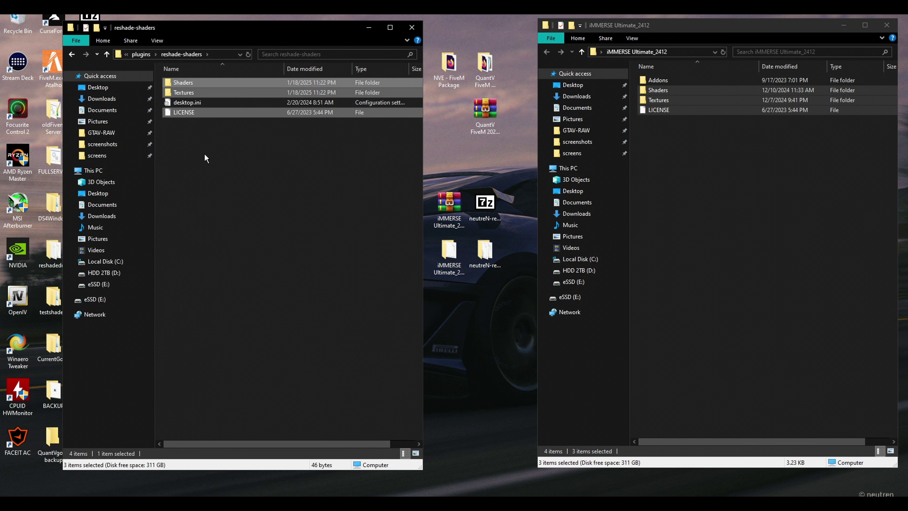
{"action": "left_click", "coordinate": [276, 151]}
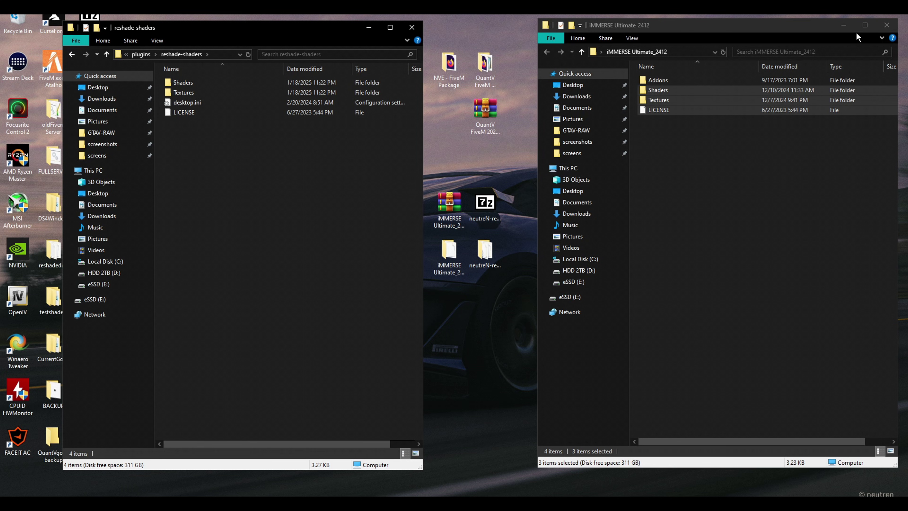
{"action": "left_click", "coordinate": [886, 25]}
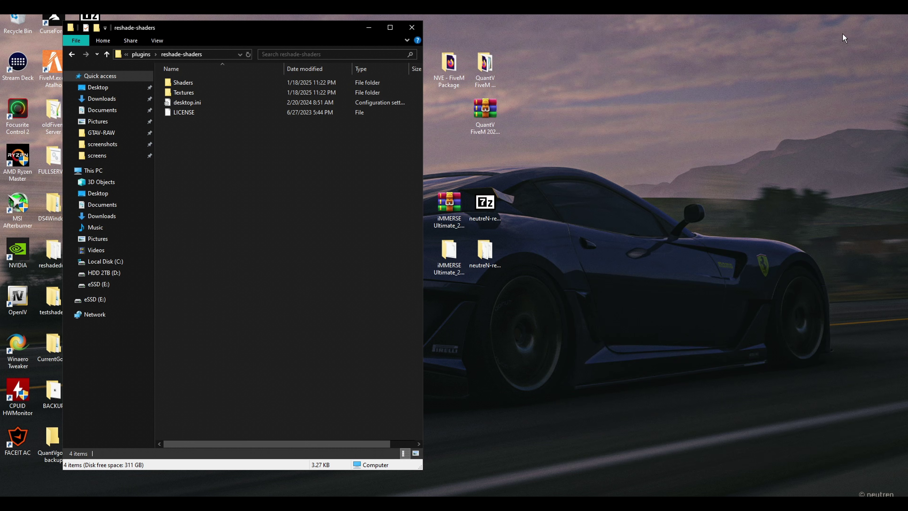
- Merge the neutreN-reshade-settings textures and shaders folders into reshade-shaders, overwriting existing files
{"action": "left_click", "coordinate": [486, 208]}
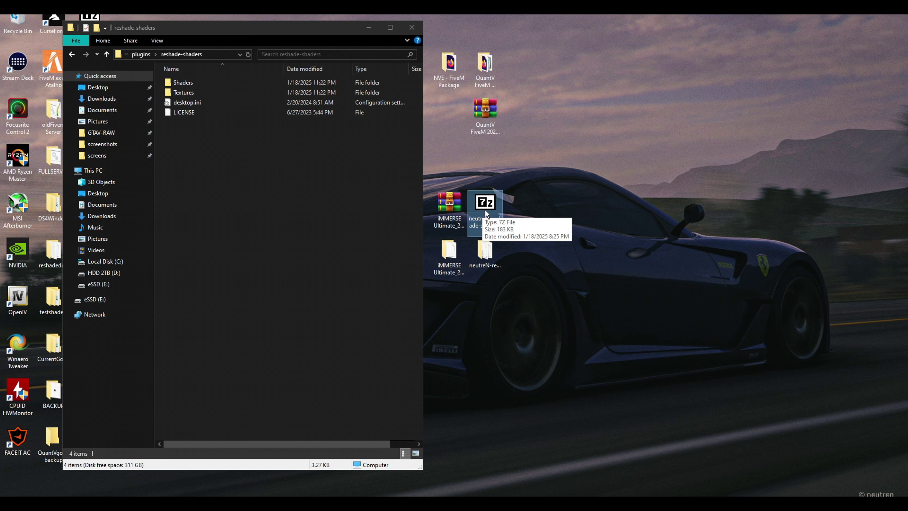
{"action": "double_click", "coordinate": [484, 251]}
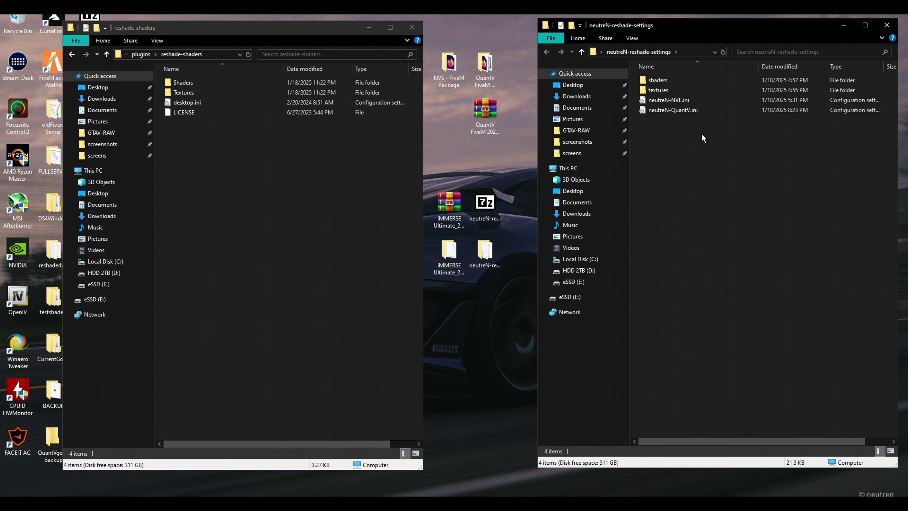
{"action": "left_click", "coordinate": [670, 88]}
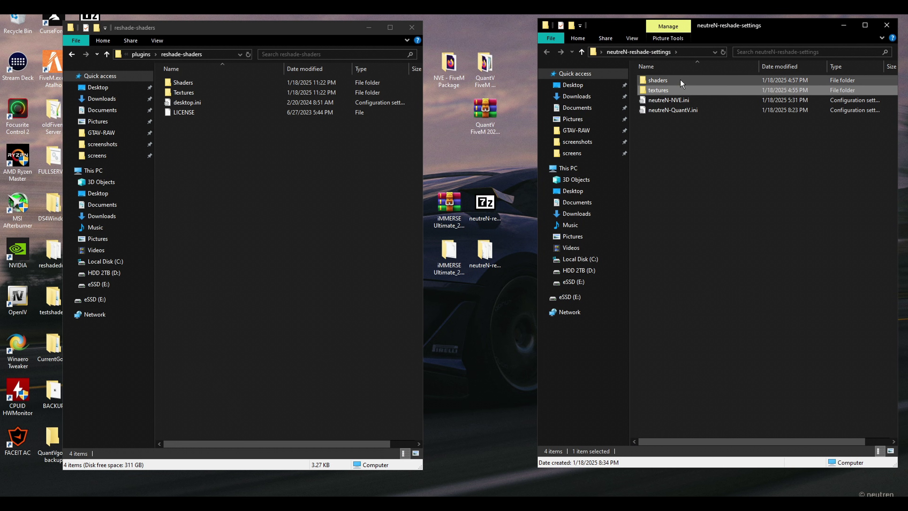
{"action": "left_click", "coordinate": [204, 134]}
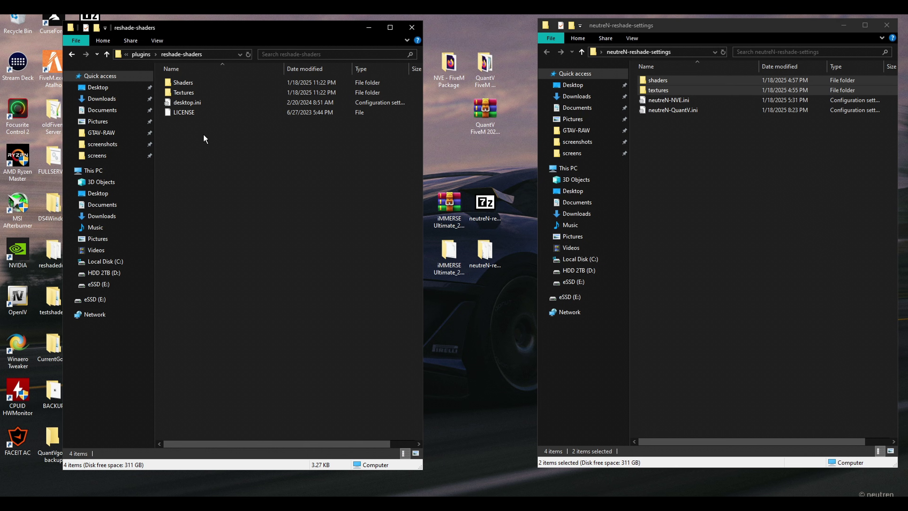
{"action": "key", "text": "ctrl+v"}
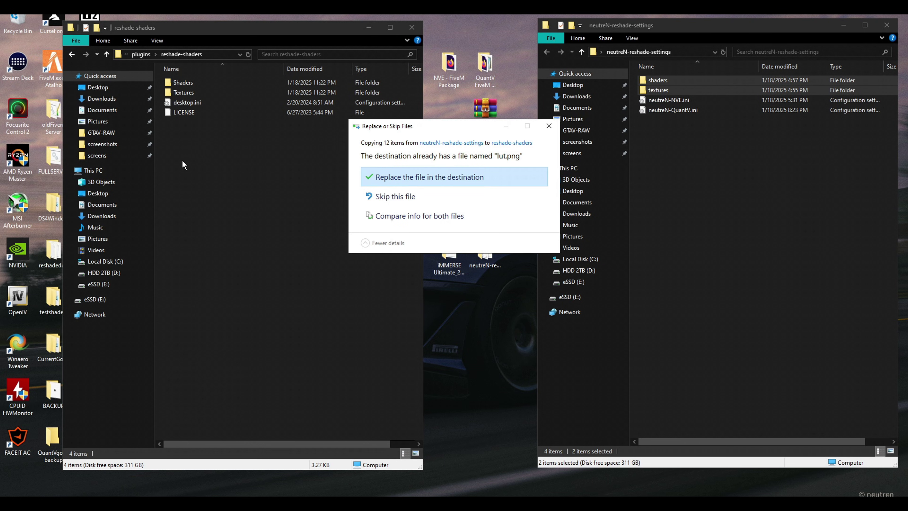
{"action": "left_click", "coordinate": [422, 176]}
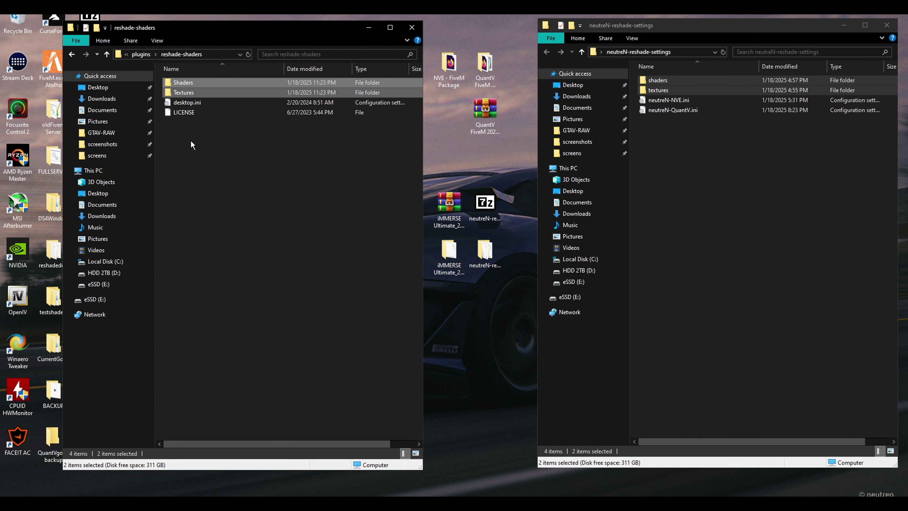
{"action": "left_click", "coordinate": [218, 144]}
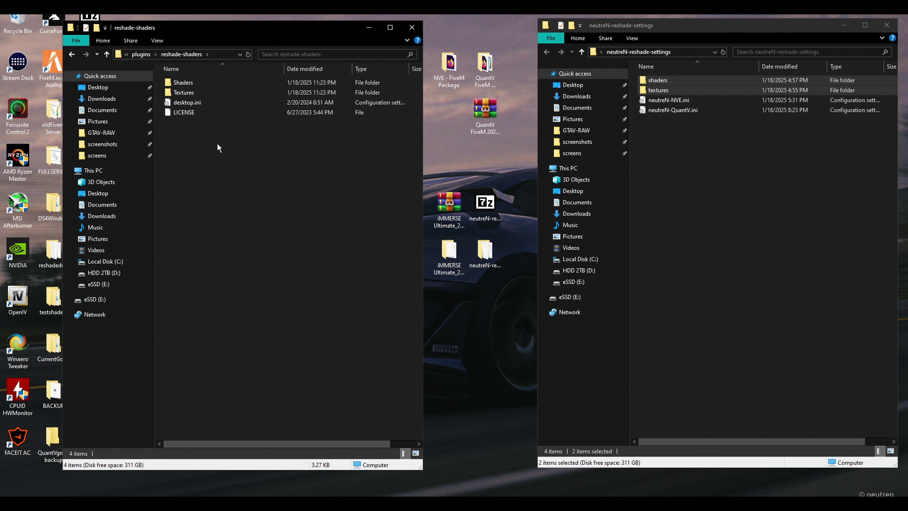
- Copy the neutreN-NVE.ini preset into FiveM's plugins folder and close the preset folder window
{"action": "left_click", "coordinate": [140, 54]}
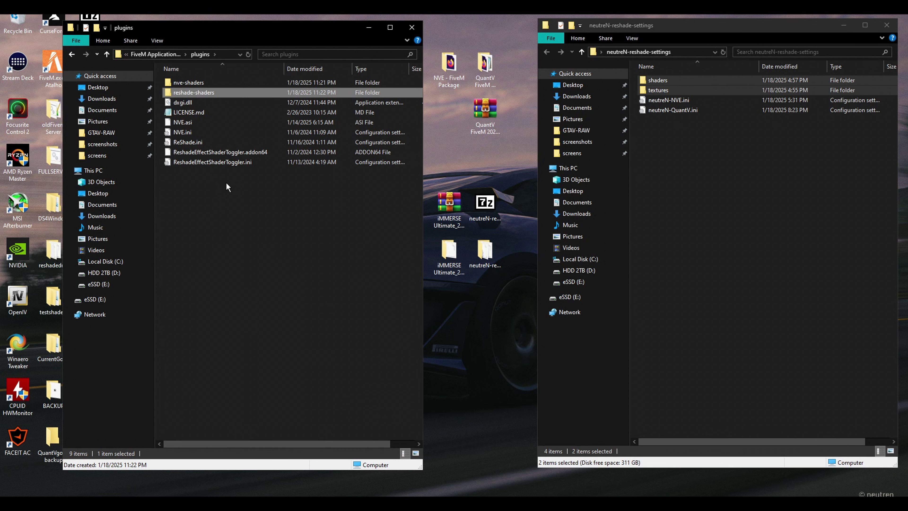
{"action": "left_click", "coordinate": [693, 121]}
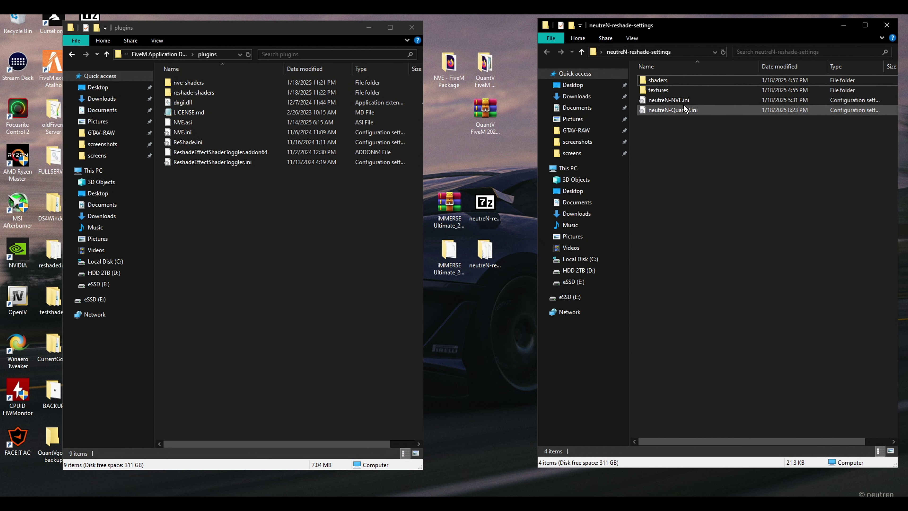
{"action": "left_click", "coordinate": [693, 99]}
{"action": "left_click", "coordinate": [697, 111]}
{"action": "left_click", "coordinate": [684, 101]}
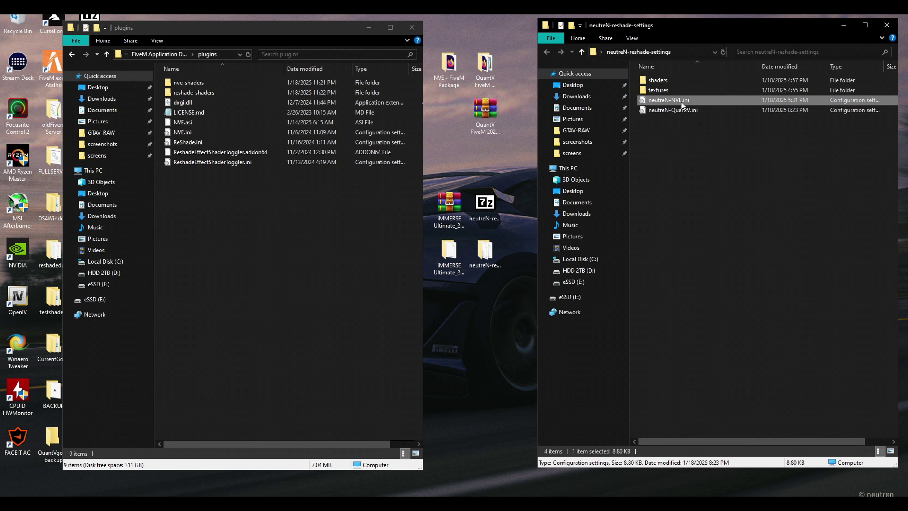
{"action": "left_click", "coordinate": [193, 190]}
{"action": "key", "text": "ctrl+v"}
{"action": "left_click", "coordinate": [256, 199]}
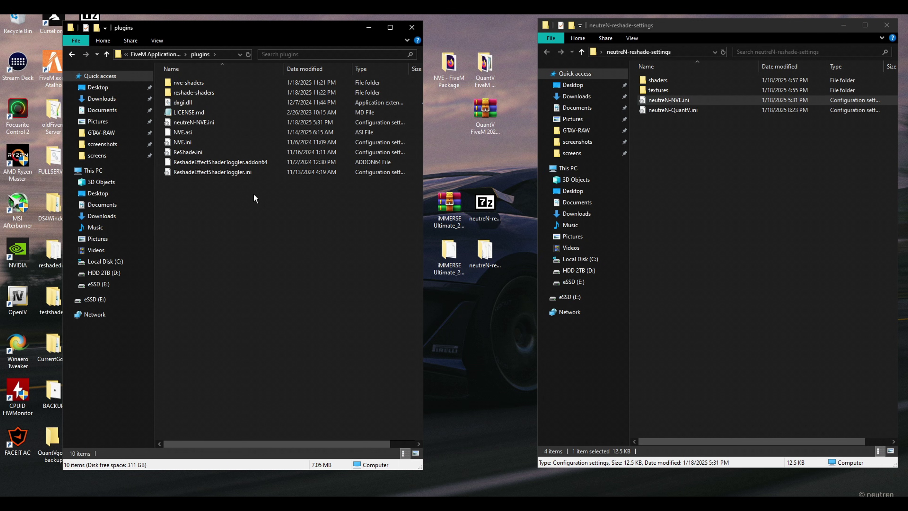
{"action": "left_click", "coordinate": [886, 26]}
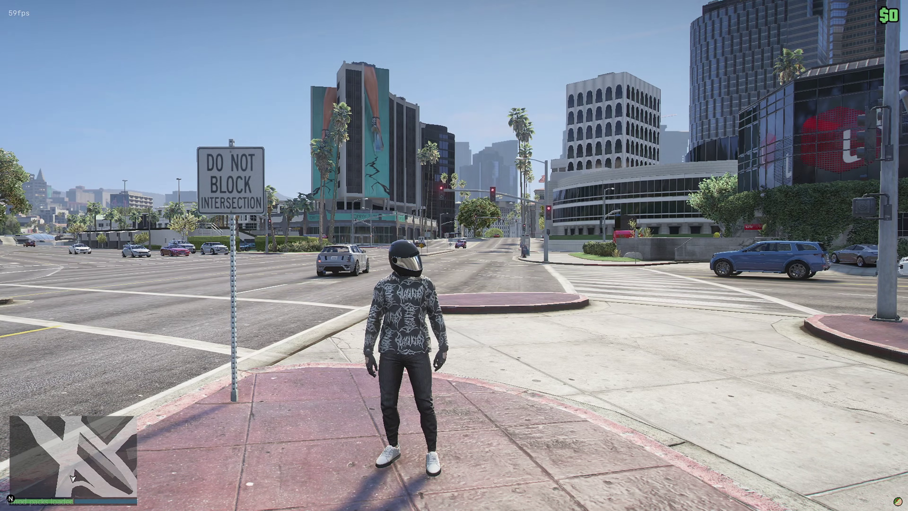
- Load the neutreN-NVE preset in the ReShade overlay and close the overlay
{"action": "key", "text": "Insert"}
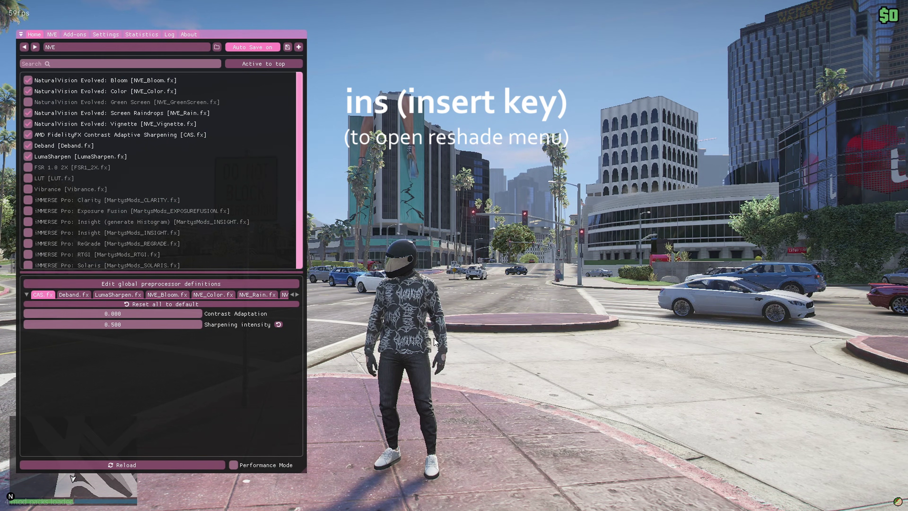
{"action": "left_click", "coordinate": [35, 47]}
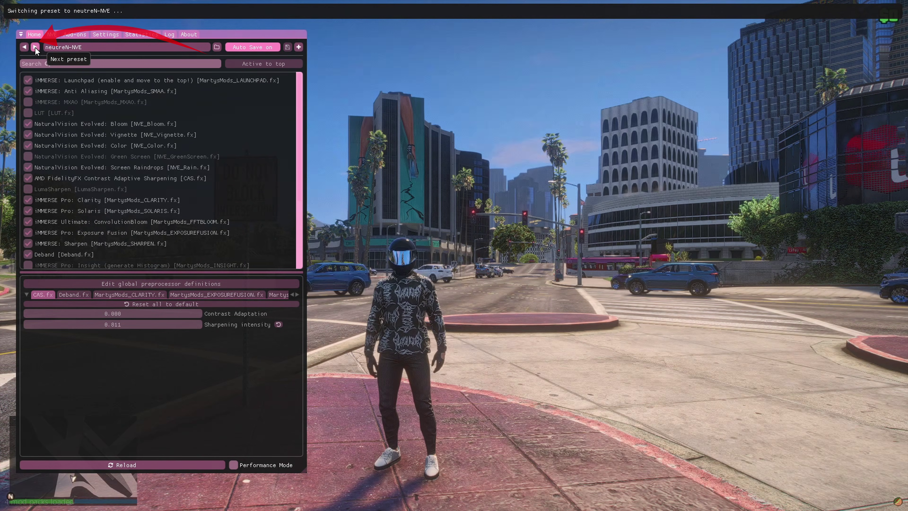
{"action": "key", "text": "Home"}
- Walk the character along the street, then bring up the pause menu
{"action": "key", "text": "v"}
{"action": "key", "text": "w"}
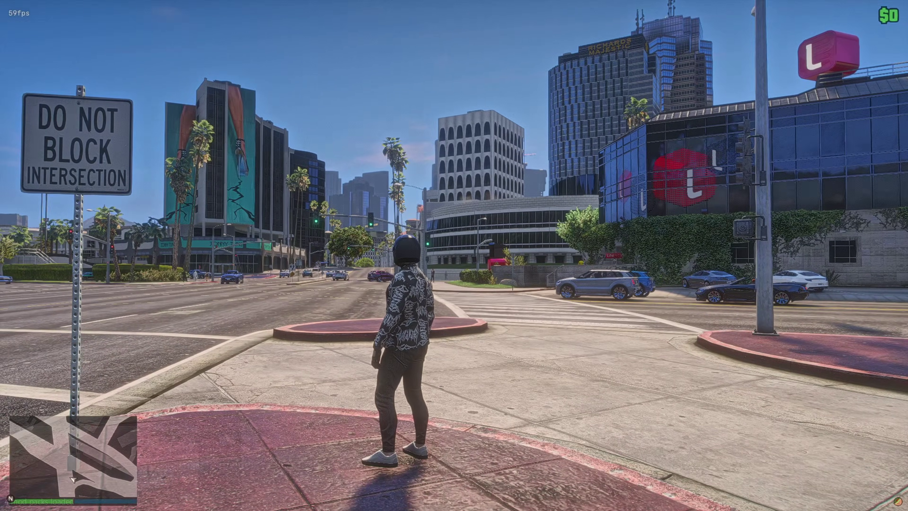
{"action": "key", "text": "s"}
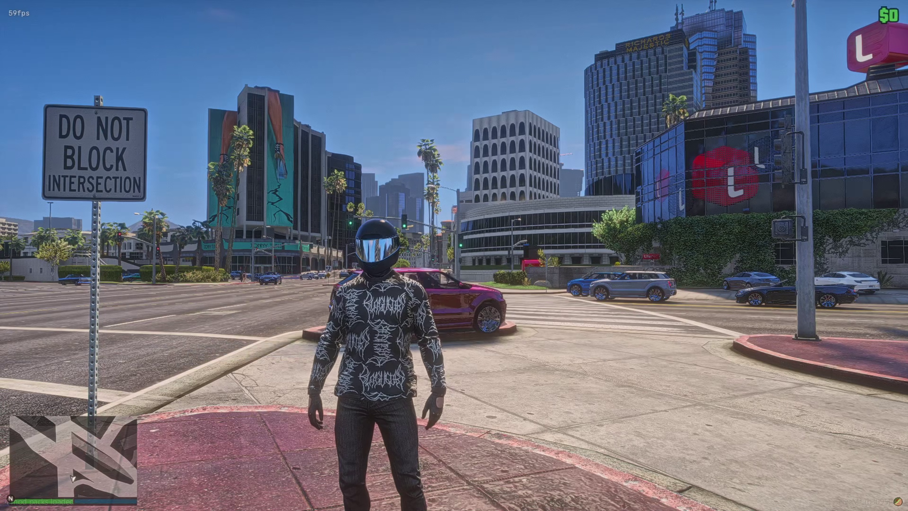
{"action": "key", "text": "Escape"}
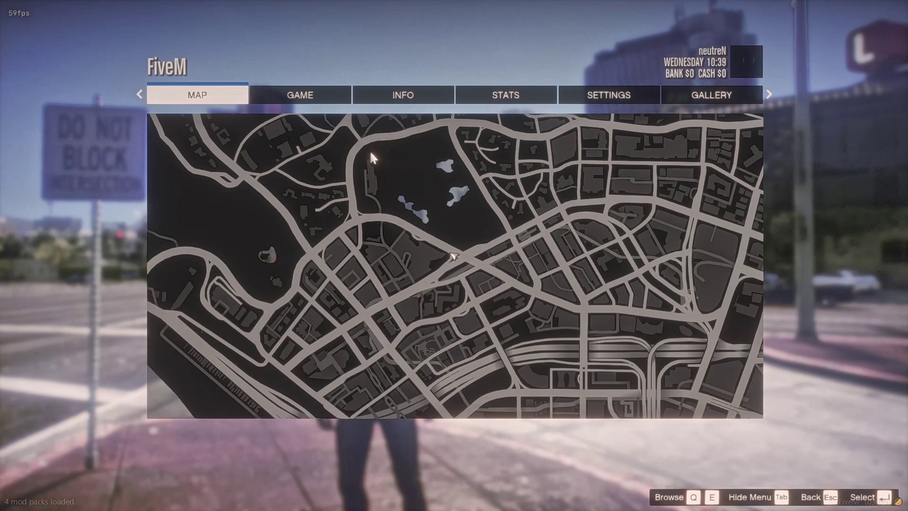
- Open Settings > Graphics and review options from DirectX Version down to Reflection MSAA
{"action": "key", "text": "q"}
{"action": "key", "text": "q"}
{"action": "key", "text": "q"}
{"action": "key", "text": "Return"}
{"action": "key", "text": "Up"}
{"action": "key", "text": "Up"}
{"action": "key", "text": "Up"}
{"action": "key", "text": "Up"}
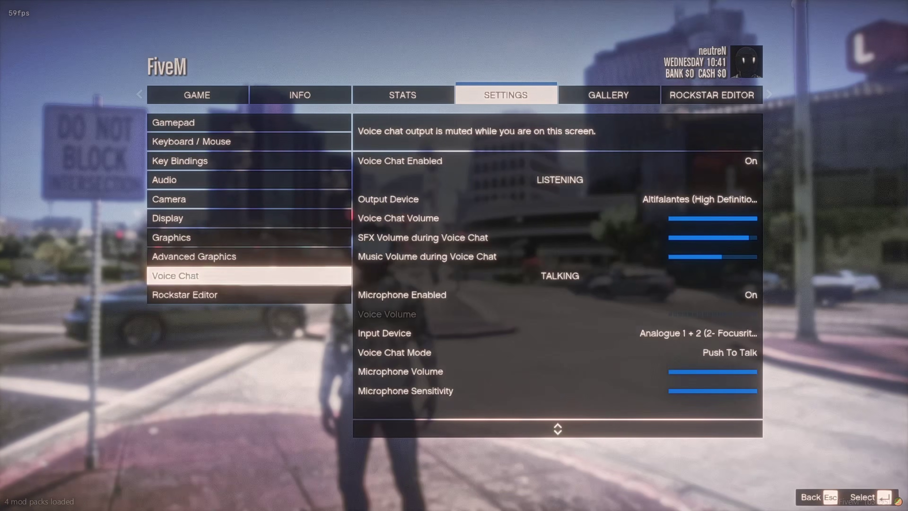
{"action": "key", "text": "Return"}
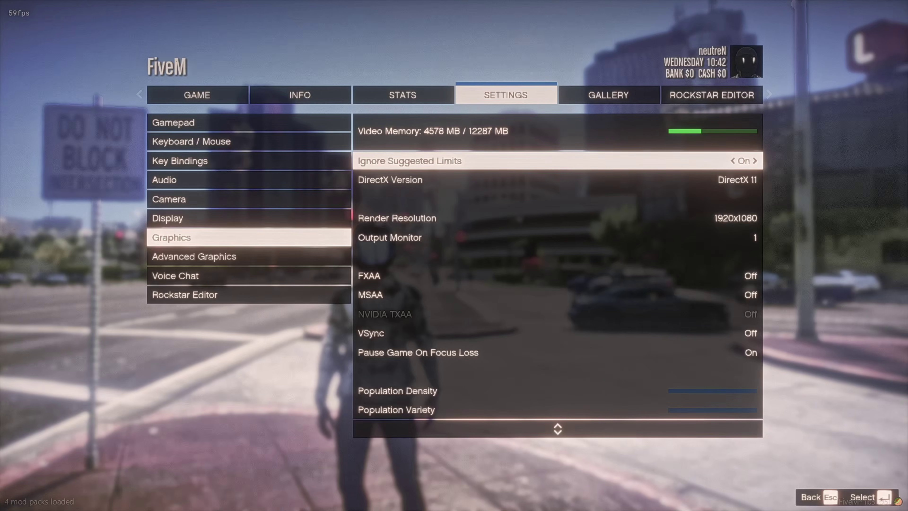
{"action": "key", "text": "Down"}
{"action": "key", "text": "Down"}
{"action": "key", "text": "Up"}
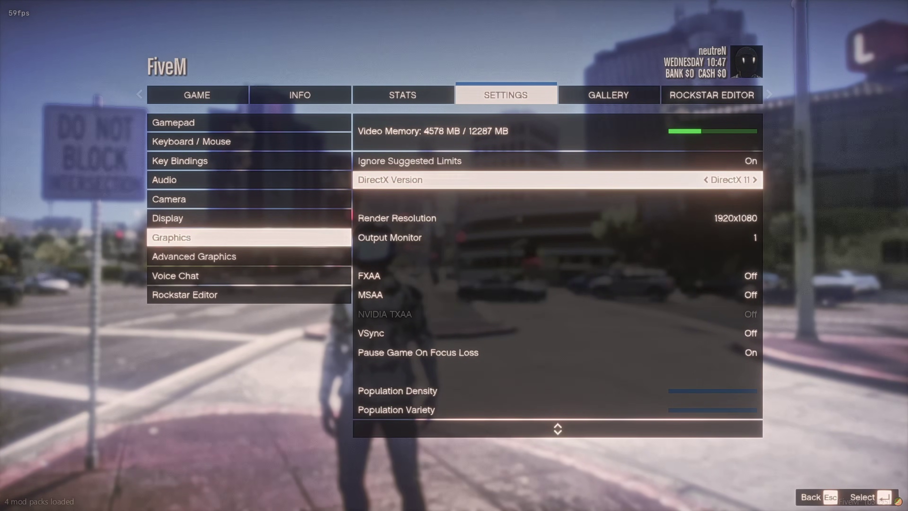
{"action": "key", "text": "Down"}
{"action": "key", "text": "Down"}
{"action": "key", "text": "Down"}
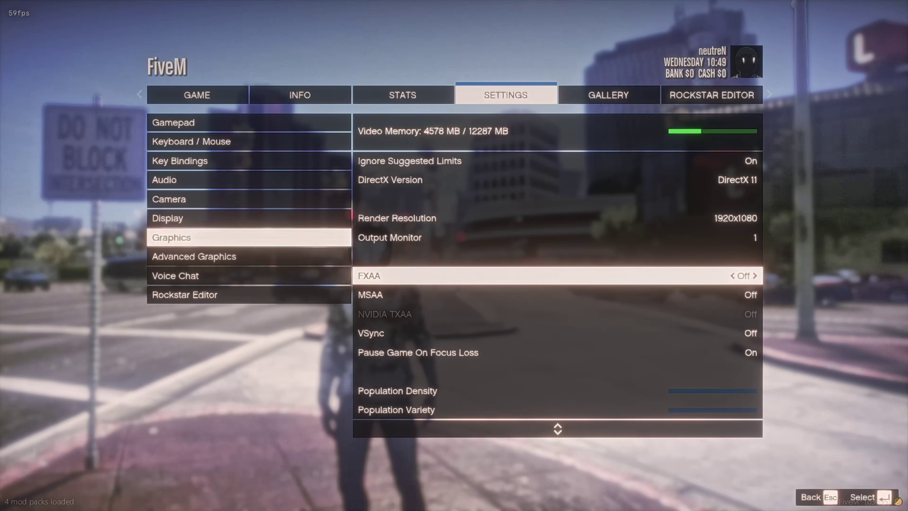
{"action": "key", "text": "Down"}
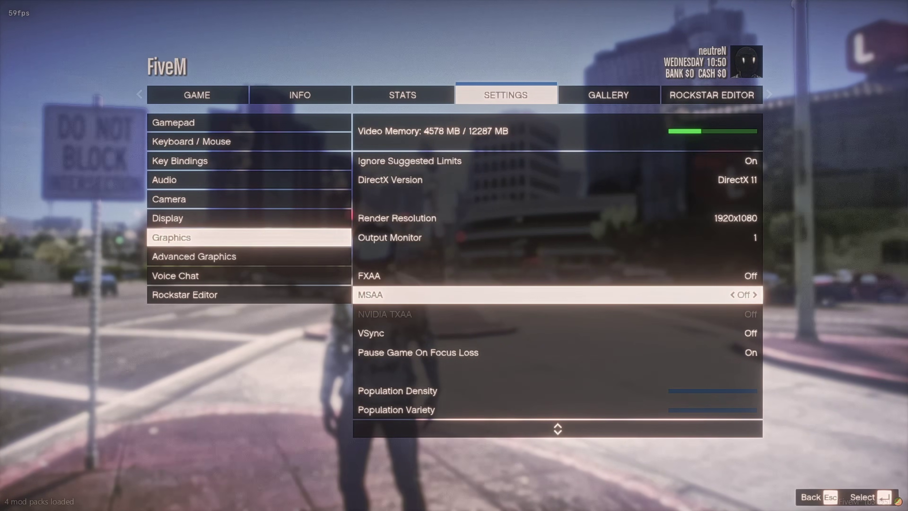
{"action": "key", "text": "Down"}
{"action": "key", "text": "Down"}
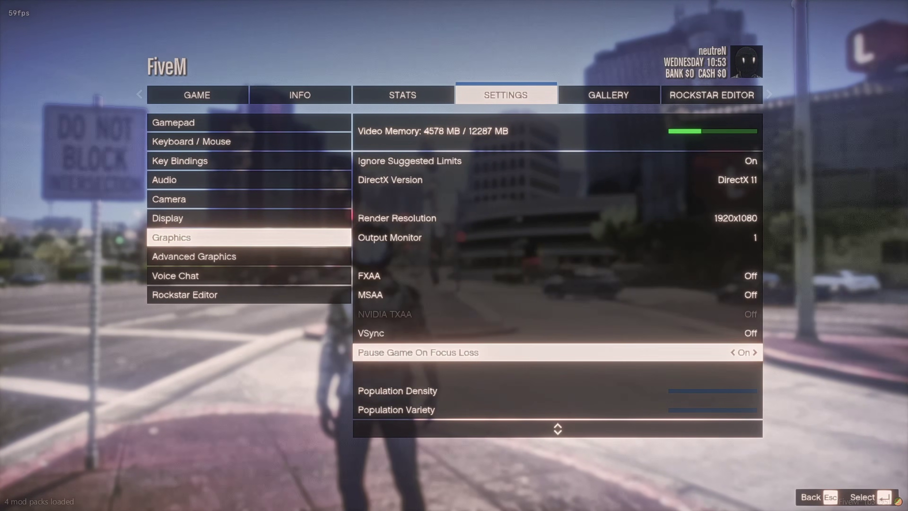
{"action": "key", "text": "Down"}
{"action": "key", "text": "Down"}
{"action": "key", "text": "Down"}
{"action": "key", "text": "Down"}
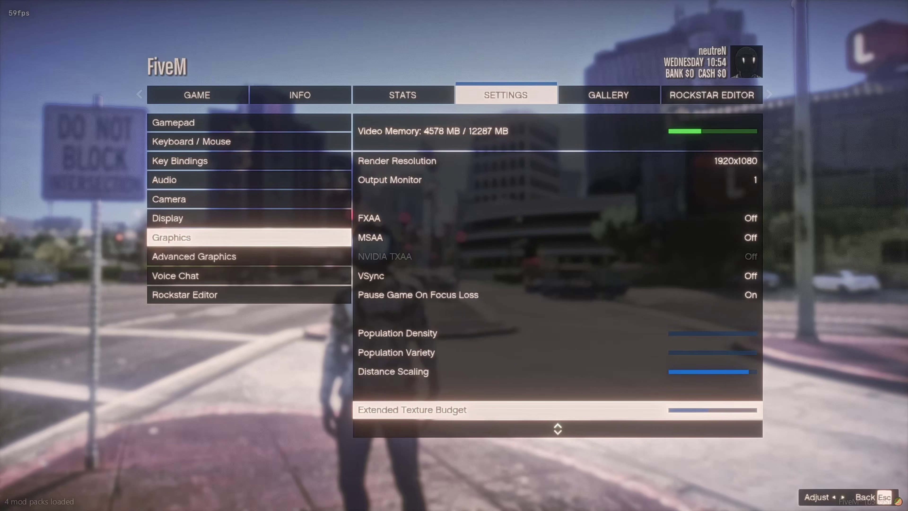
{"action": "key", "text": "Up"}
{"action": "key", "text": "Down"}
{"action": "key", "text": "Up"}
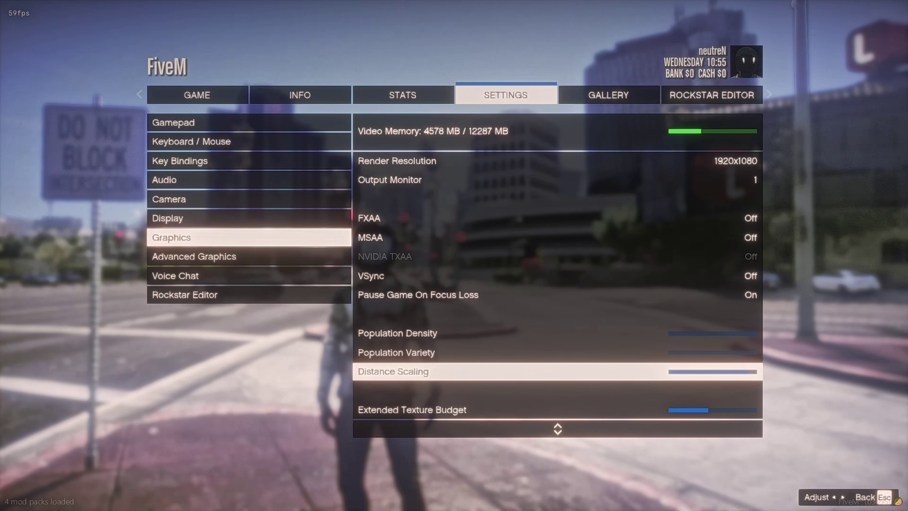
{"action": "key", "text": "Down"}
{"action": "key", "text": "Down"}
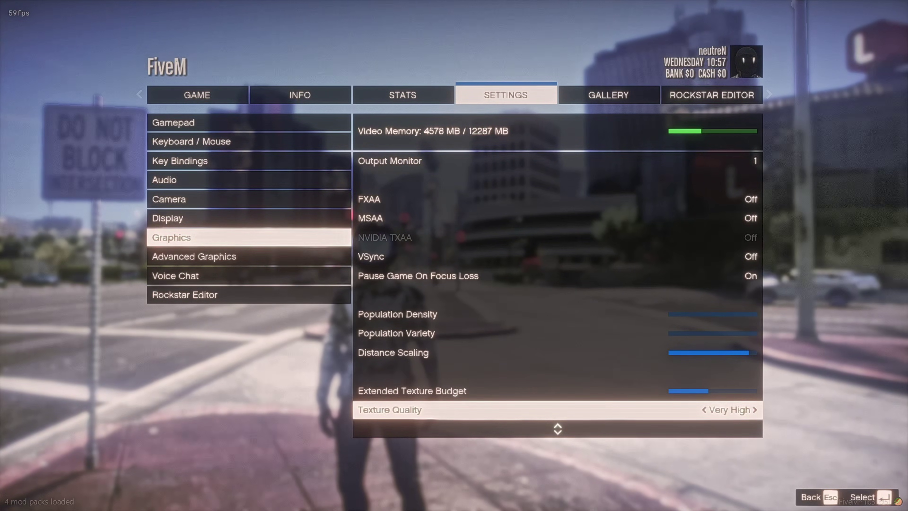
{"action": "key", "text": "Down"}
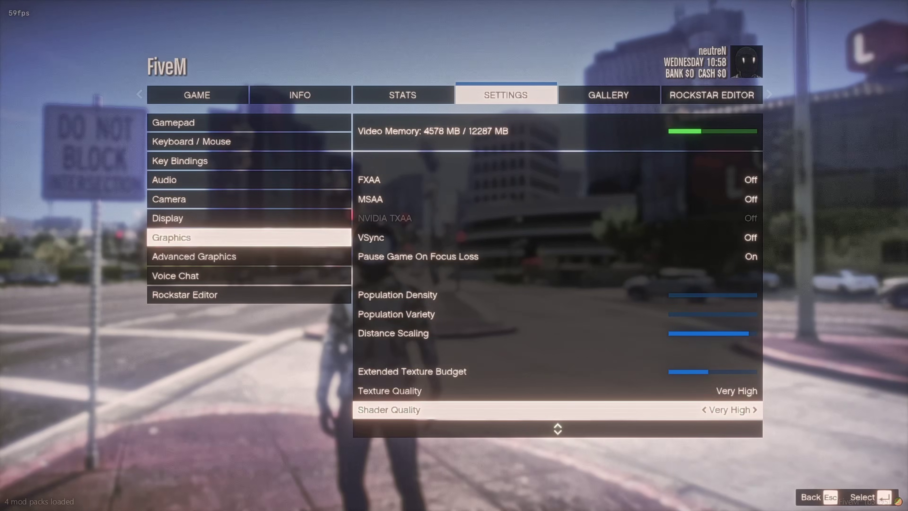
{"action": "key", "text": "Down"}
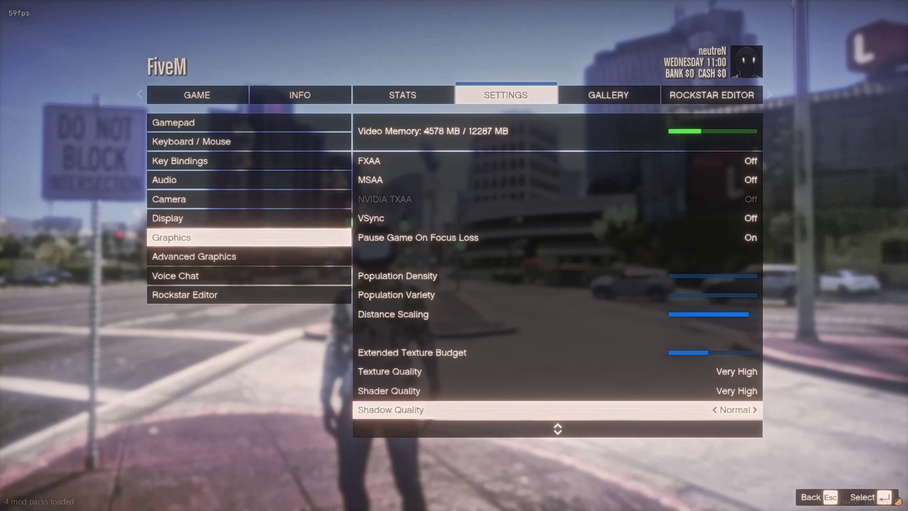
{"action": "key", "text": "Down"}
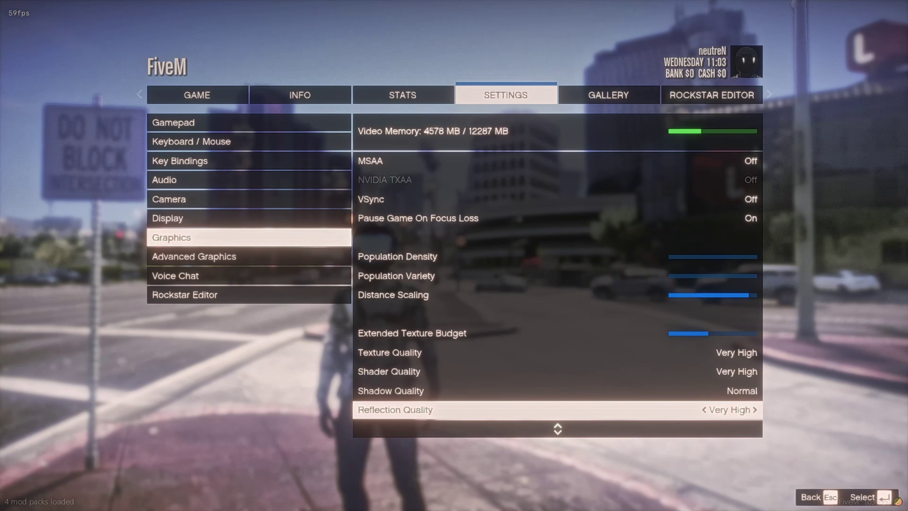
{"action": "key", "text": "Down"}
- Review Water Quality through Tessellation: Soft Shadows Softer, Post FX Ultra, Anisotropic X16, Ambient Occlusion High
{"action": "key", "text": "Down"}
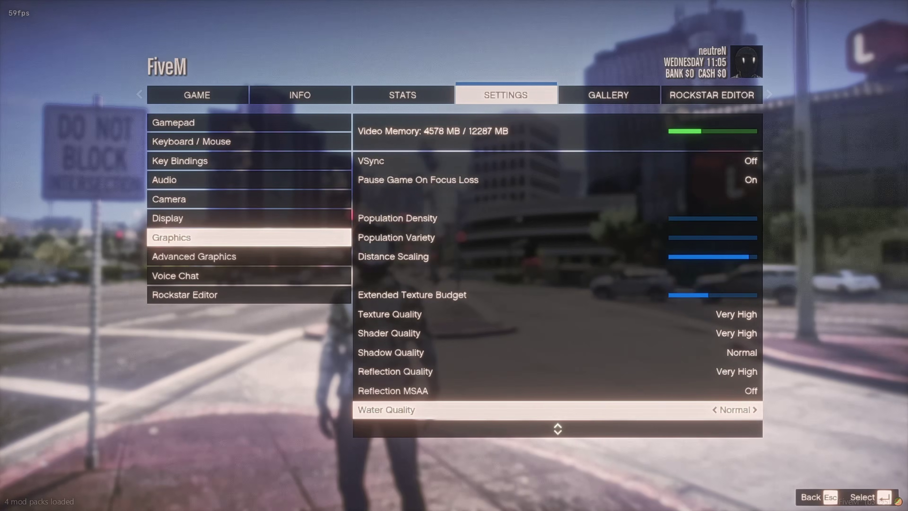
{"action": "key", "text": "Down"}
{"action": "key", "text": "Down"}
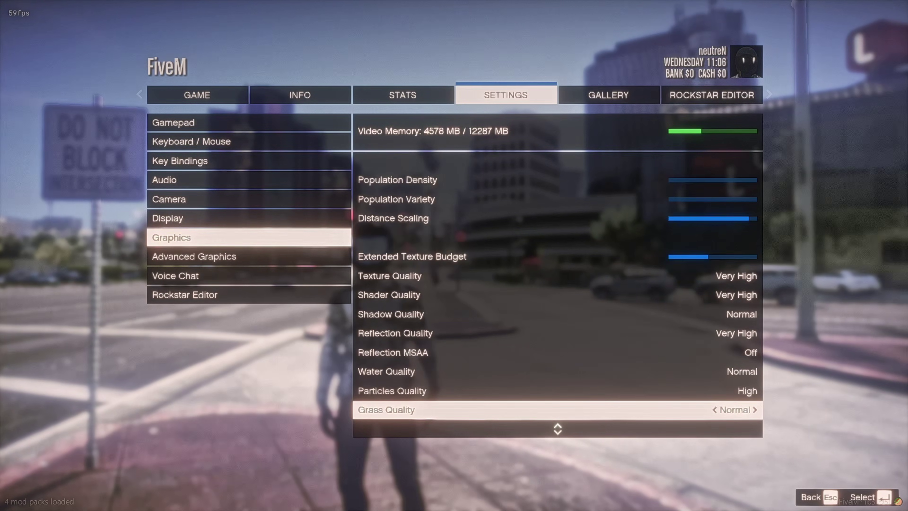
{"action": "key", "text": "Down"}
{"action": "key", "text": "Up"}
{"action": "key", "text": "Up"}
{"action": "key", "text": "Up"}
{"action": "key", "text": "Down"}
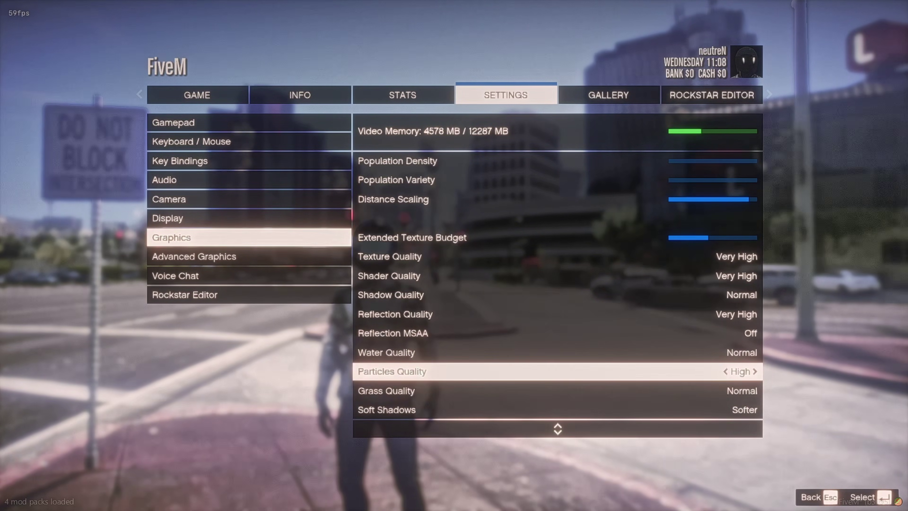
{"action": "key", "text": "Down"}
{"action": "key", "text": "Up"}
{"action": "key", "text": "Up"}
{"action": "key", "text": "Down"}
{"action": "key", "text": "Down"}
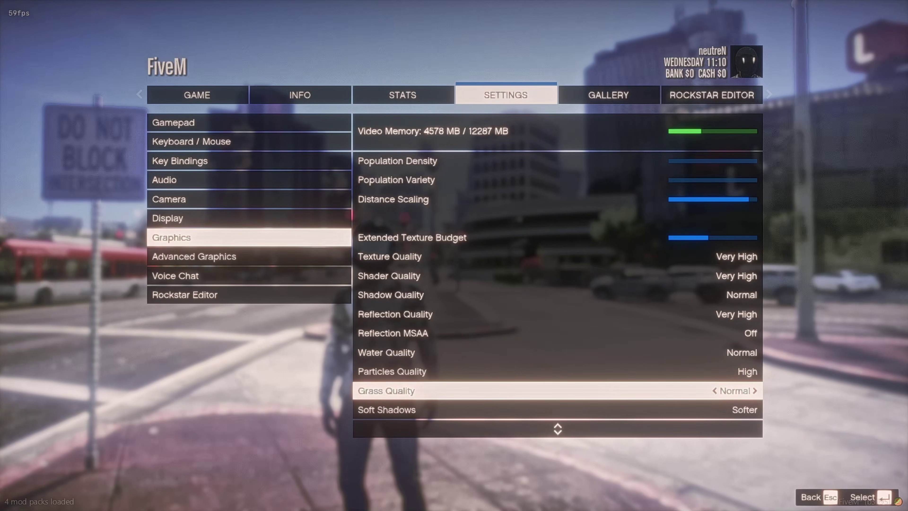
{"action": "key", "text": "Down"}
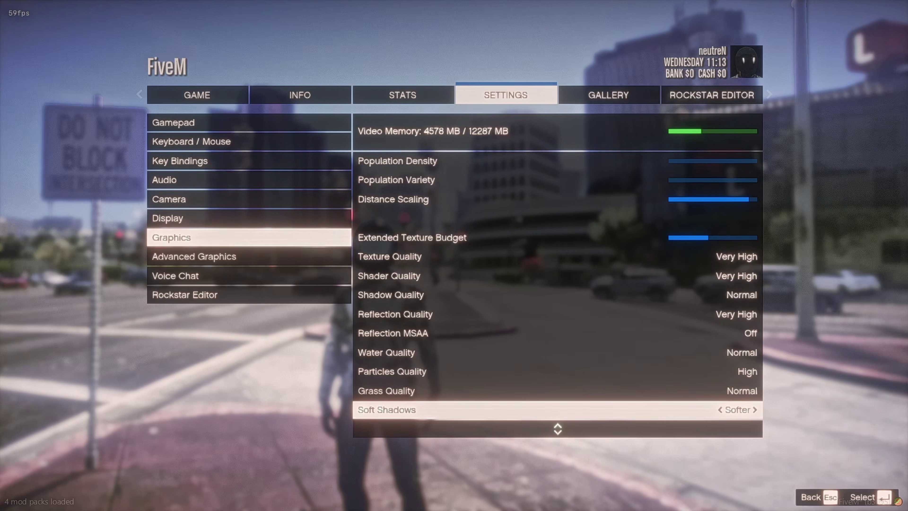
{"action": "key", "text": "Down"}
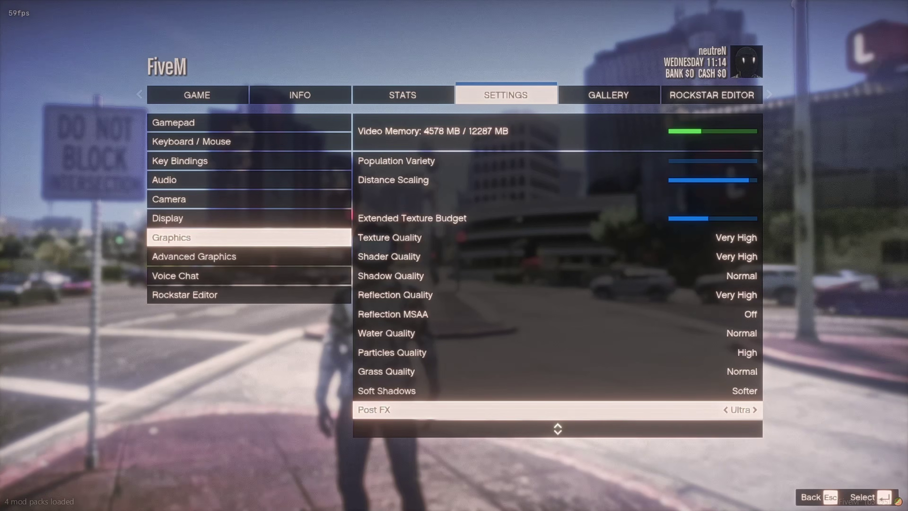
{"action": "key", "text": "Down"}
{"action": "key", "text": "Down"}
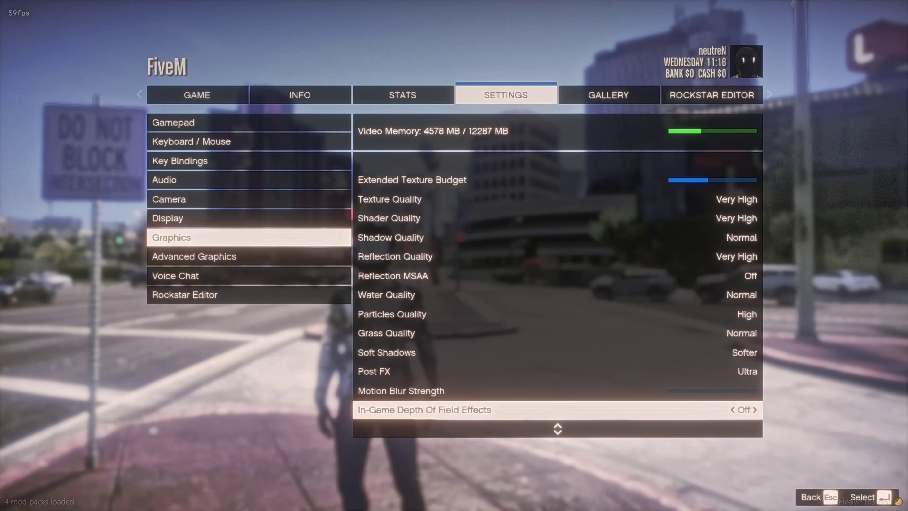
{"action": "key", "text": "Down"}
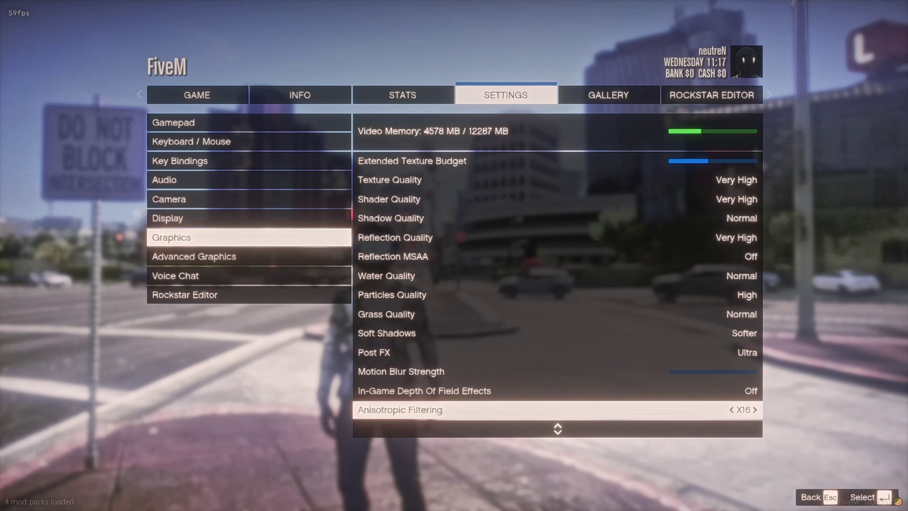
{"action": "key", "text": "Down"}
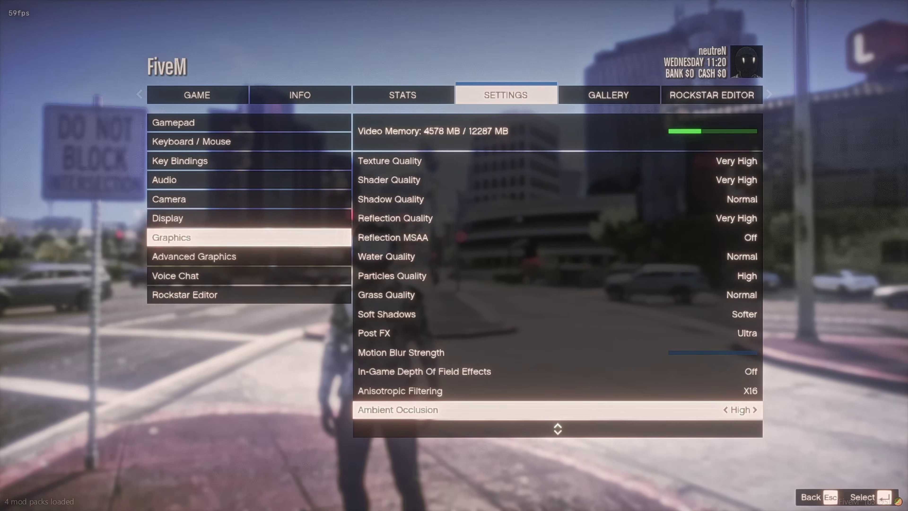
{"action": "key", "text": "Down"}
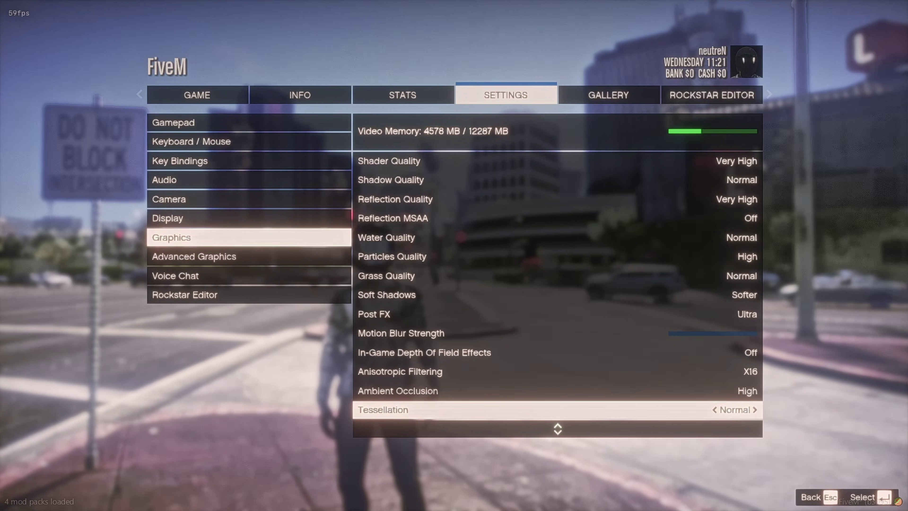
{"action": "key", "text": "Up"}
{"action": "key", "text": "Down"}
{"action": "key", "text": "Down"}
- Browse the pause menu's Display settings, then open the ReShade overlay listing neutreN-NVE effects
{"action": "key", "text": "e"}
{"action": "key", "text": "q"}
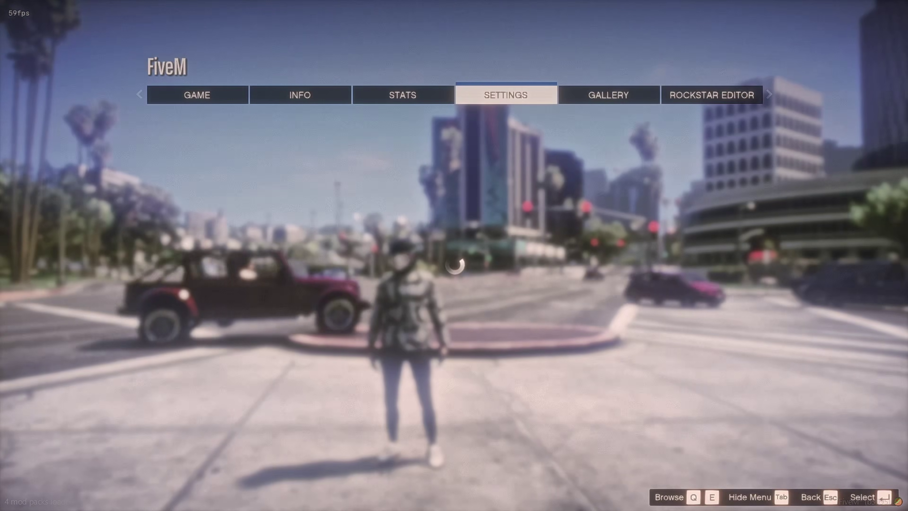
{"action": "key", "text": "Return"}
{"action": "key", "text": "Down"}
{"action": "key", "text": "Down"}
{"action": "key", "text": "Down"}
{"action": "key", "text": "Down"}
{"action": "key", "text": "Down"}
{"action": "key", "text": "Down"}
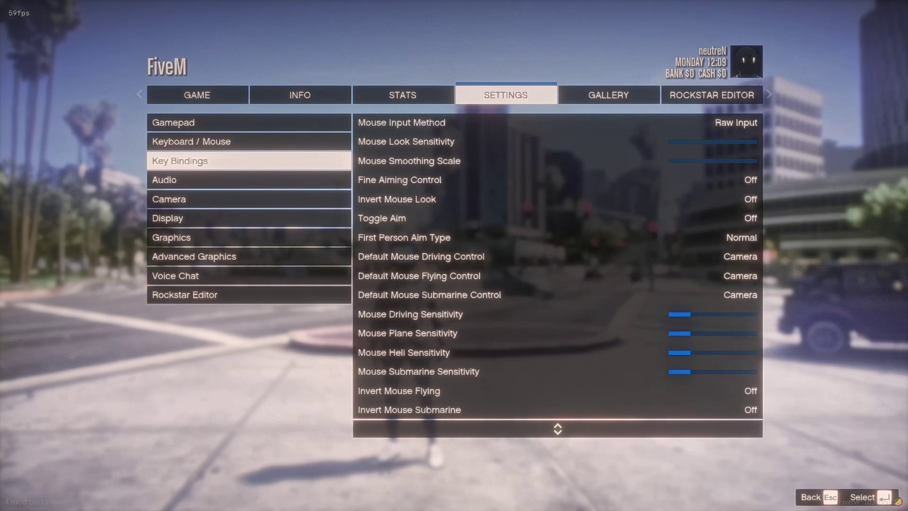
{"action": "key", "text": "Up"}
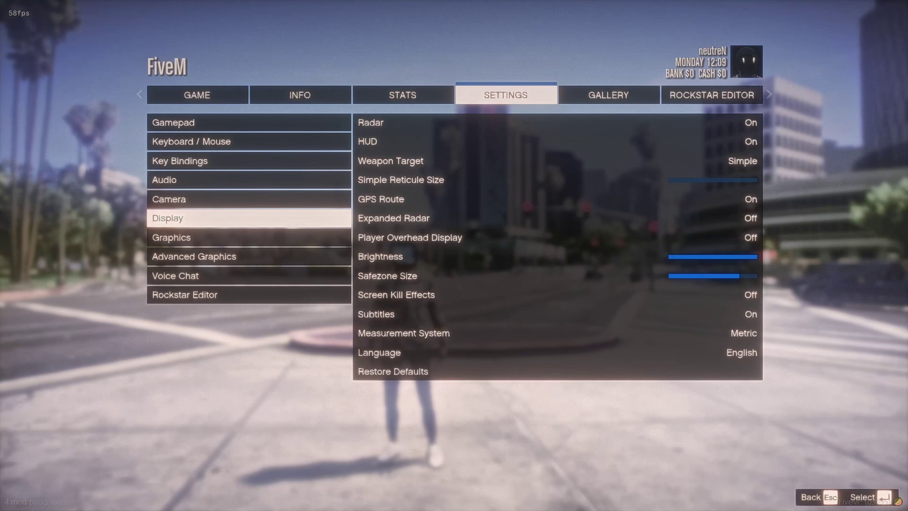
{"action": "key", "text": "Return"}
{"action": "key", "text": "Down"}
{"action": "key", "text": "Down"}
{"action": "key", "text": "Down"}
{"action": "key", "text": "Down"}
{"action": "key", "text": "Down"}
{"action": "key", "text": "Down"}
{"action": "key", "text": "Down"}
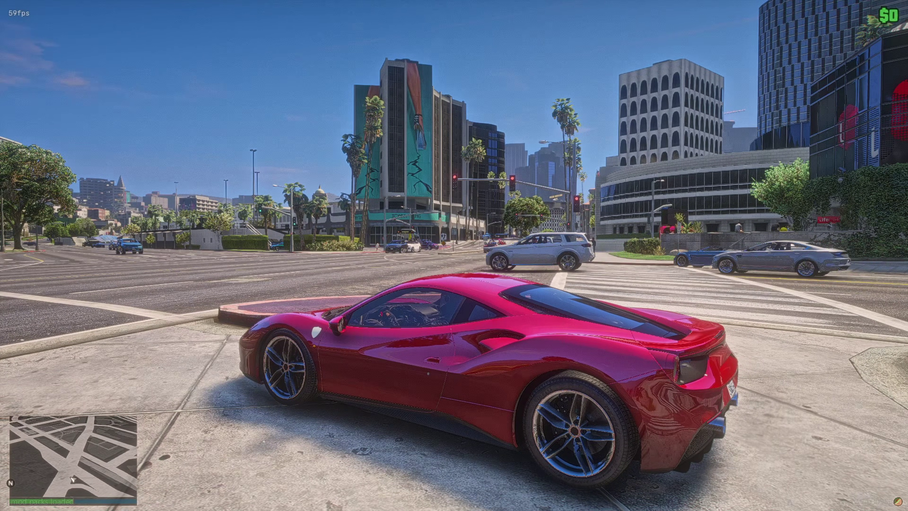
{"action": "key", "text": "Home"}
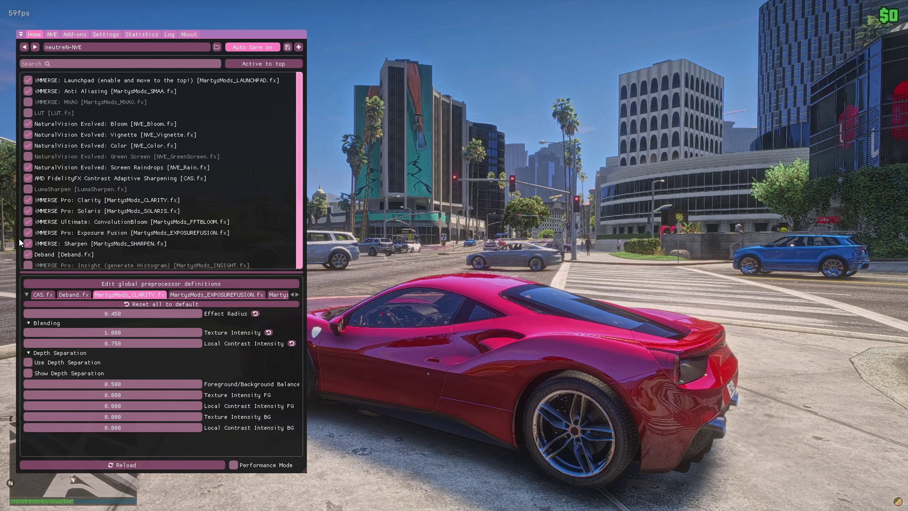
- Switch NaturalVision Evolved clouds to Clouds - Low Quality
{"action": "left_click", "coordinate": [51, 35]}
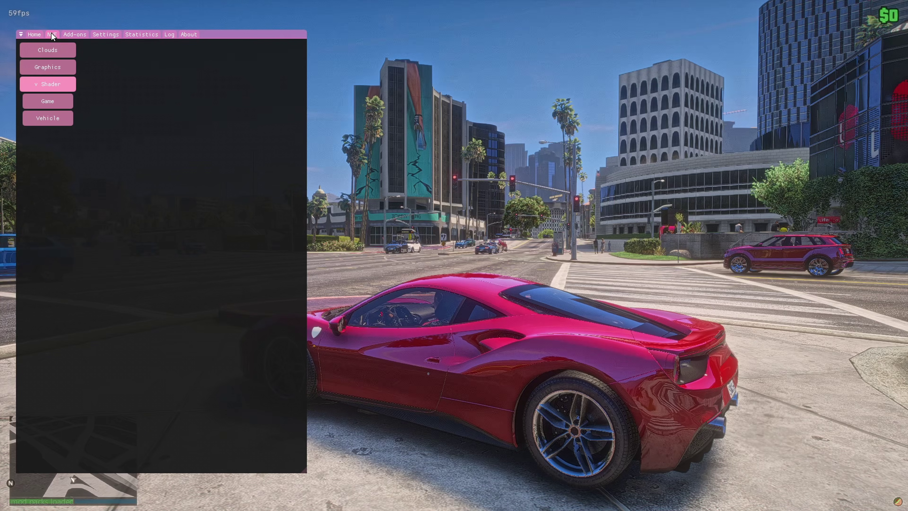
{"action": "left_click", "coordinate": [48, 50]}
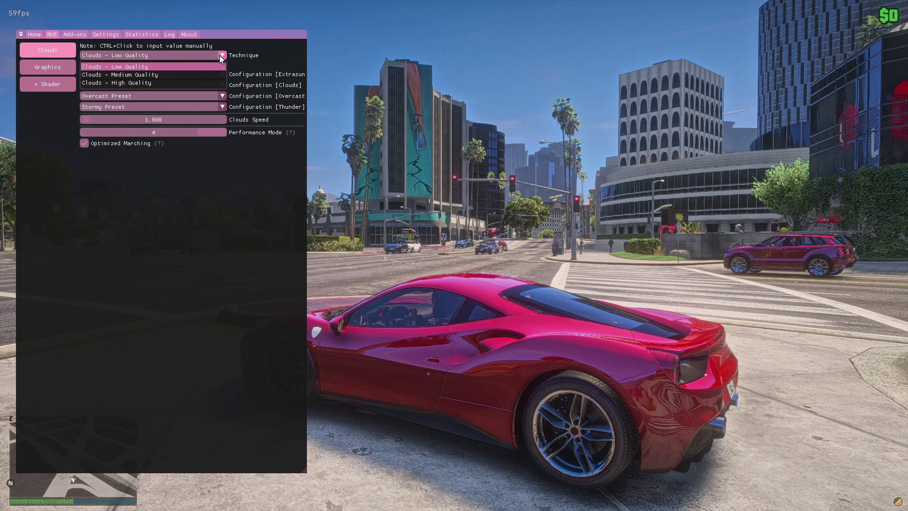
{"action": "left_click", "coordinate": [173, 65]}
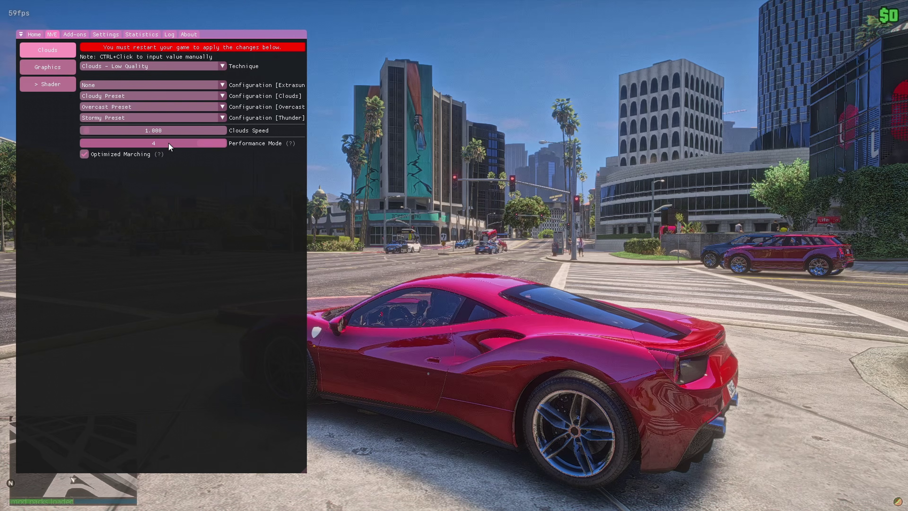
{"action": "left_click_drag", "start_coordinate": [215, 143], "coordinate": [265, 148]}
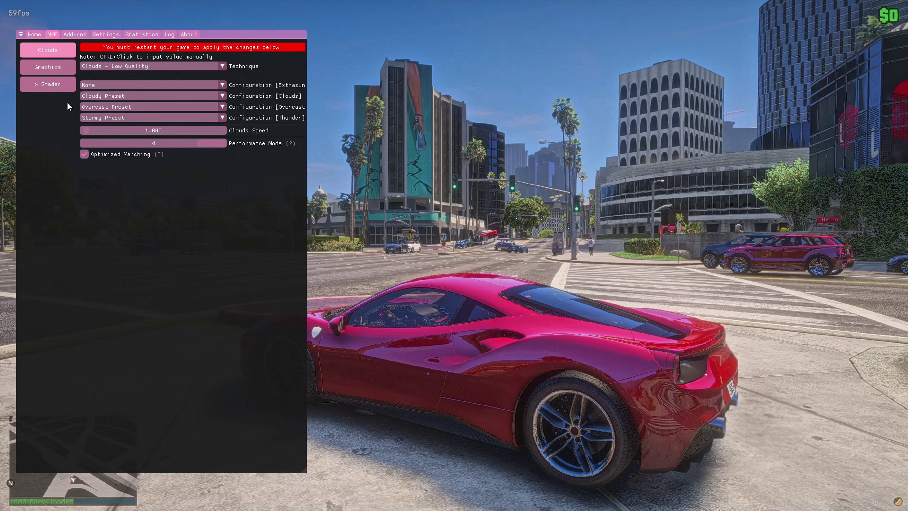
- Retint Streetlights Colors under Shader > Game from R175 G225 B255 to R184 G219 B255
{"action": "left_click", "coordinate": [49, 67]}
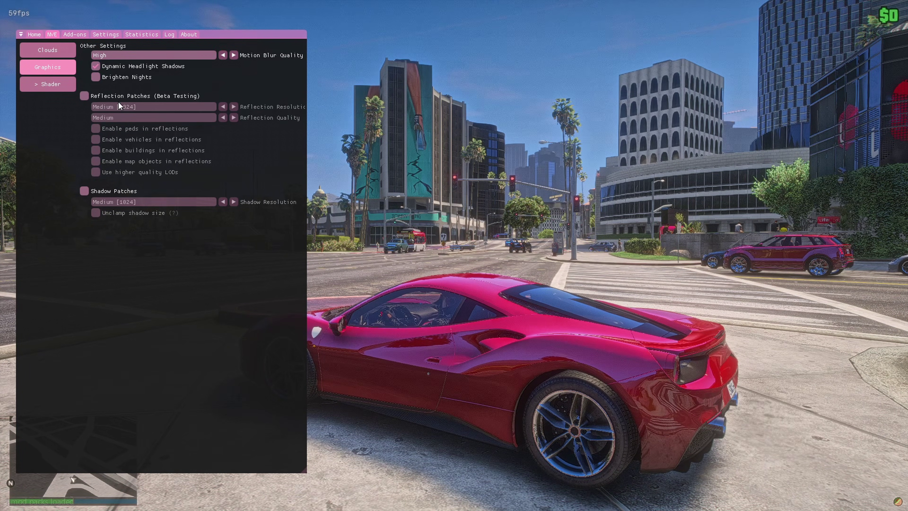
{"action": "left_click", "coordinate": [60, 81]}
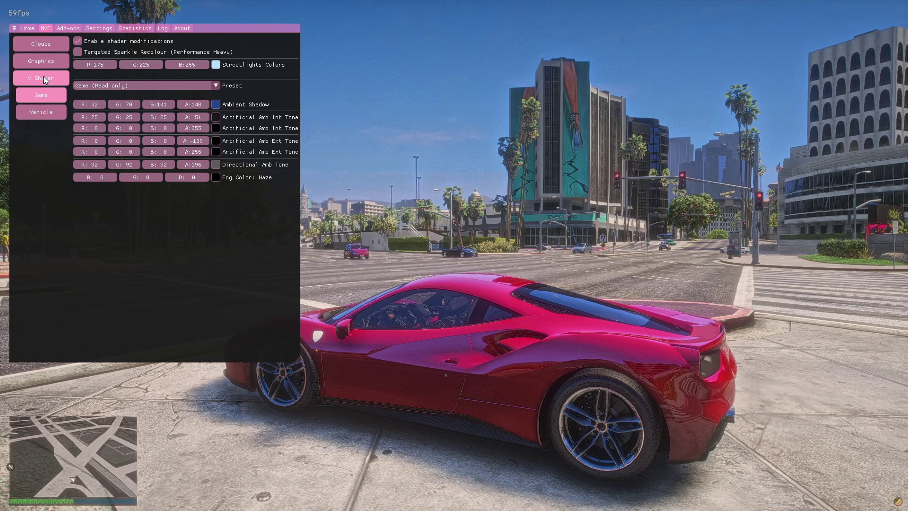
{"action": "left_click", "coordinate": [216, 65]}
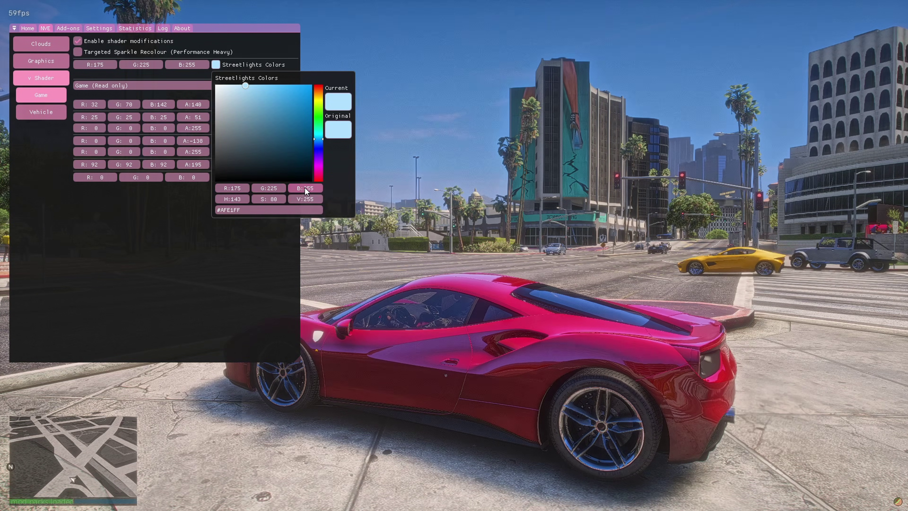
{"action": "left_click", "coordinate": [242, 86]}
{"action": "left_click", "coordinate": [320, 141]}
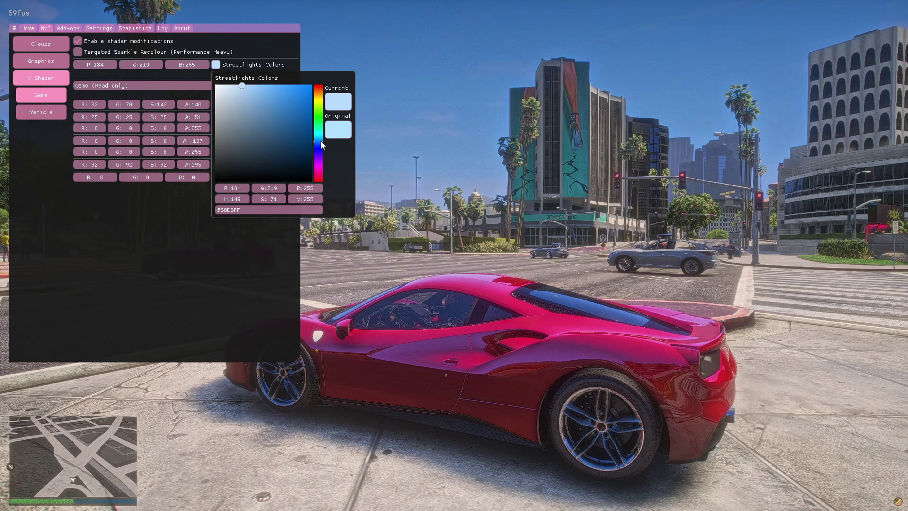
{"action": "left_click", "coordinate": [321, 139]}
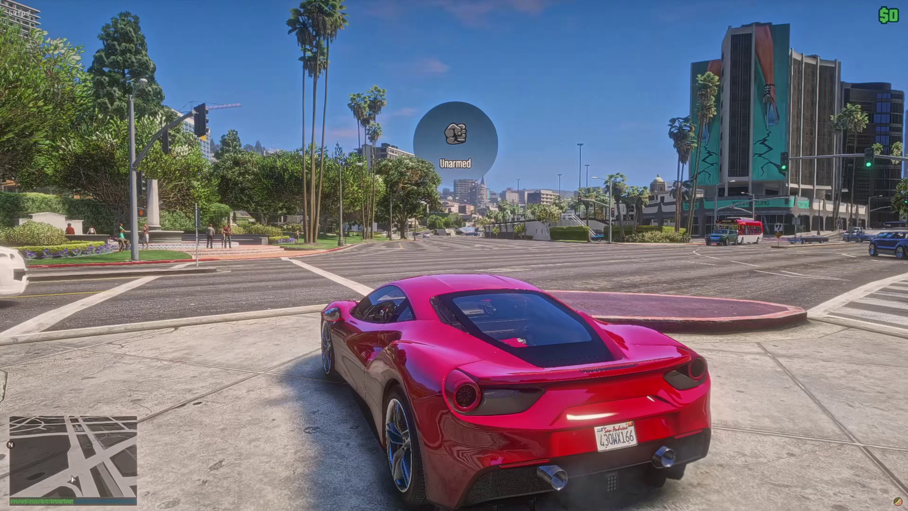